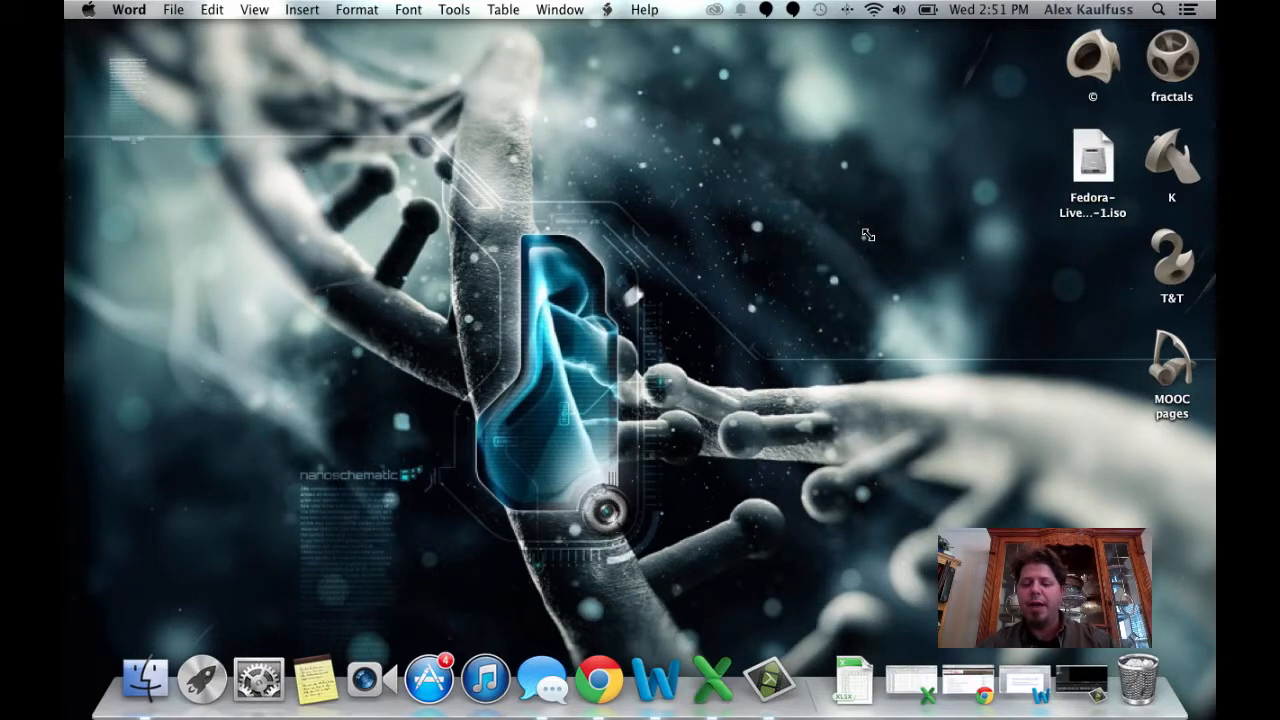
# Step: Review the workshop link note and locate the GLF ES_Excel Workshop data item on the course page
pyautogui.click(1025, 680)
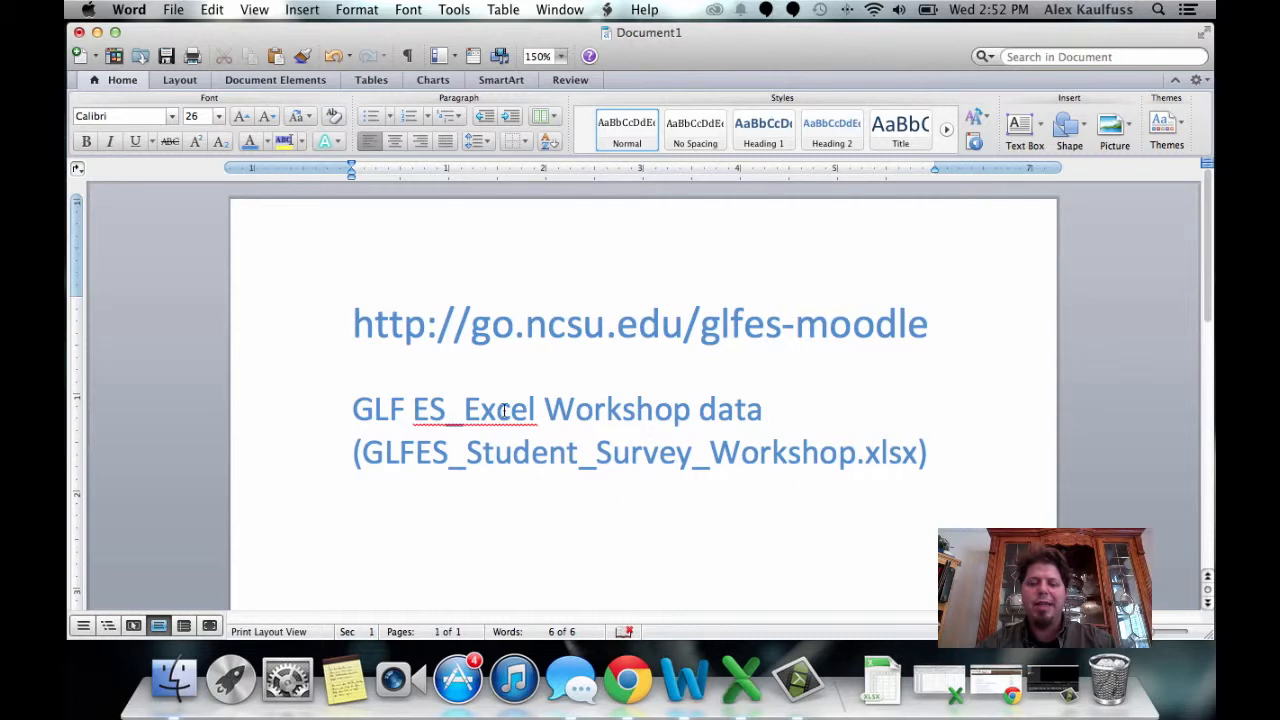
pyautogui.click(990, 688)
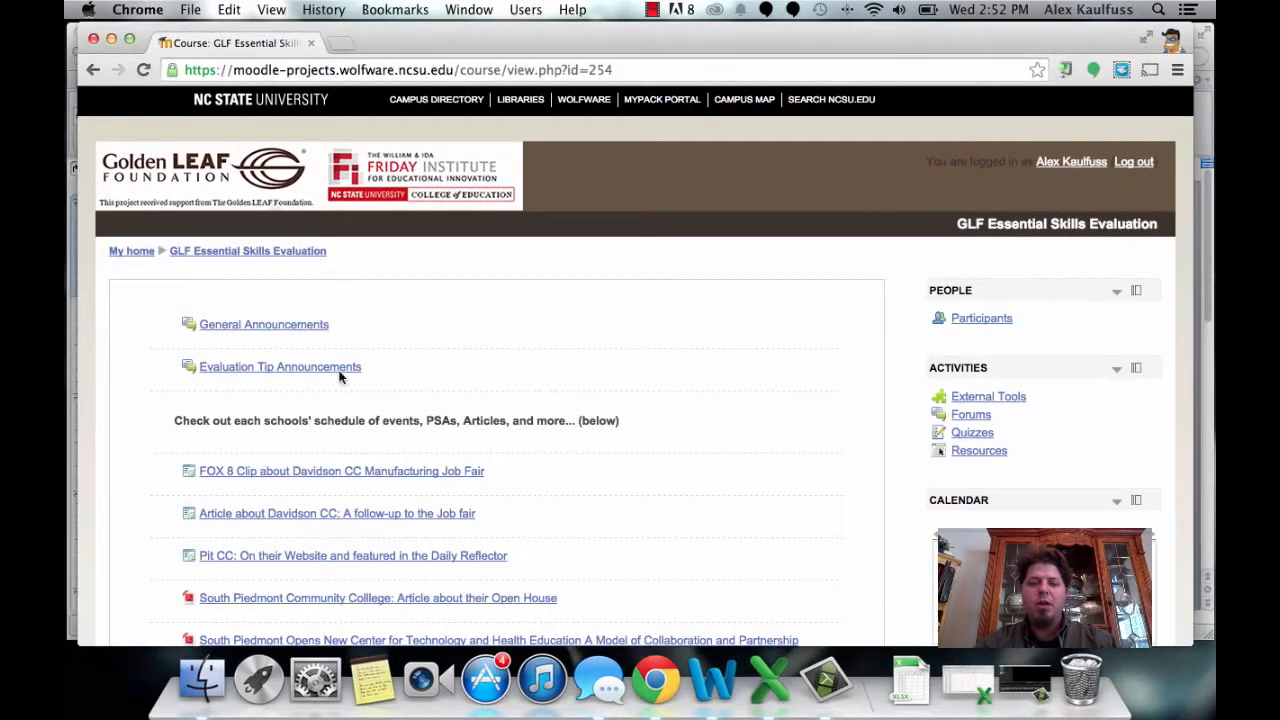
pyautogui.scroll(-5, 150, 388)
pyautogui.scroll(-15, 150, 388)
pyautogui.scroll(-2, 150, 388)
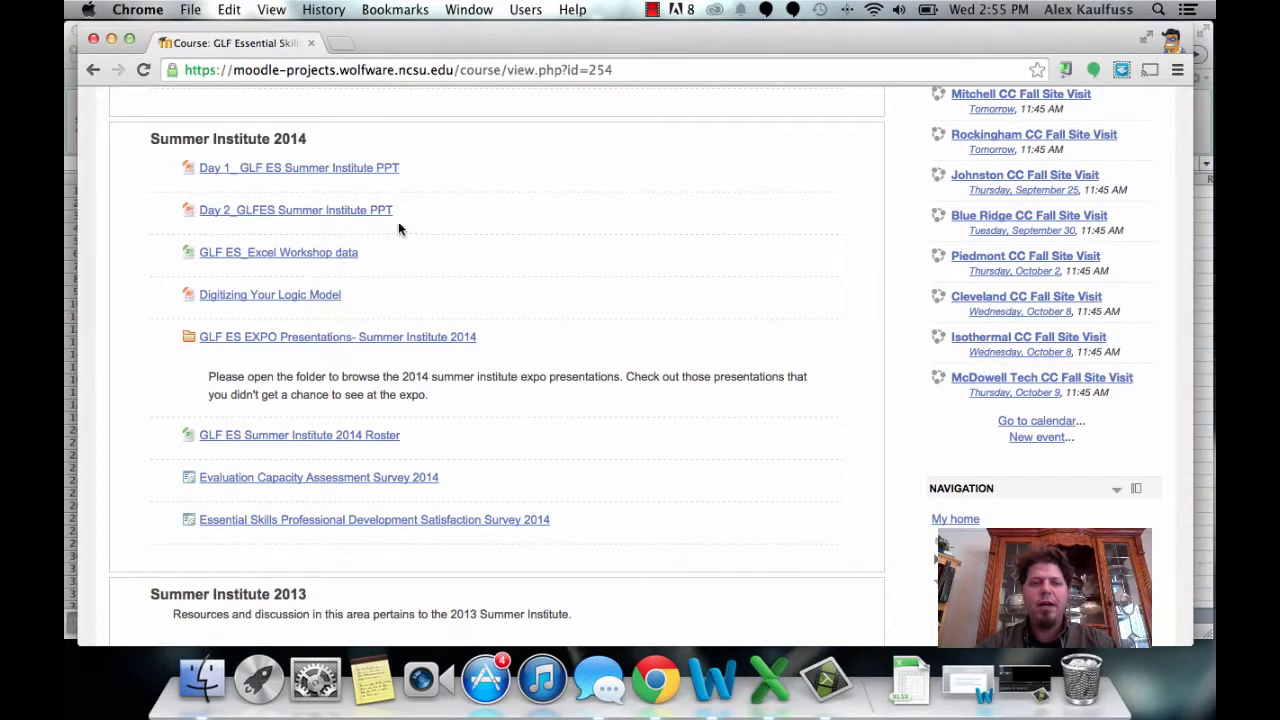
# Step: Create a manual PivotTable on a new worksheet from columns A through CX of the RawData sheet
pyautogui.click(111, 38)
pyautogui.click(229, 612)
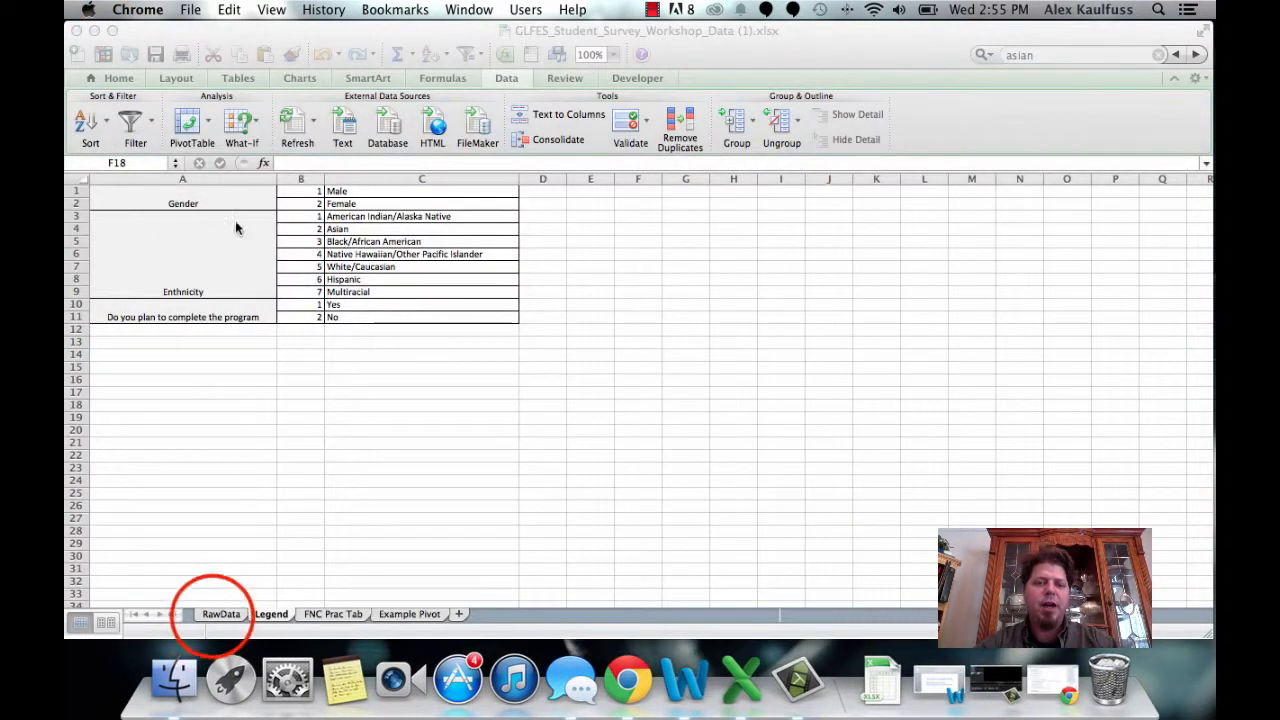
pyautogui.click(224, 613)
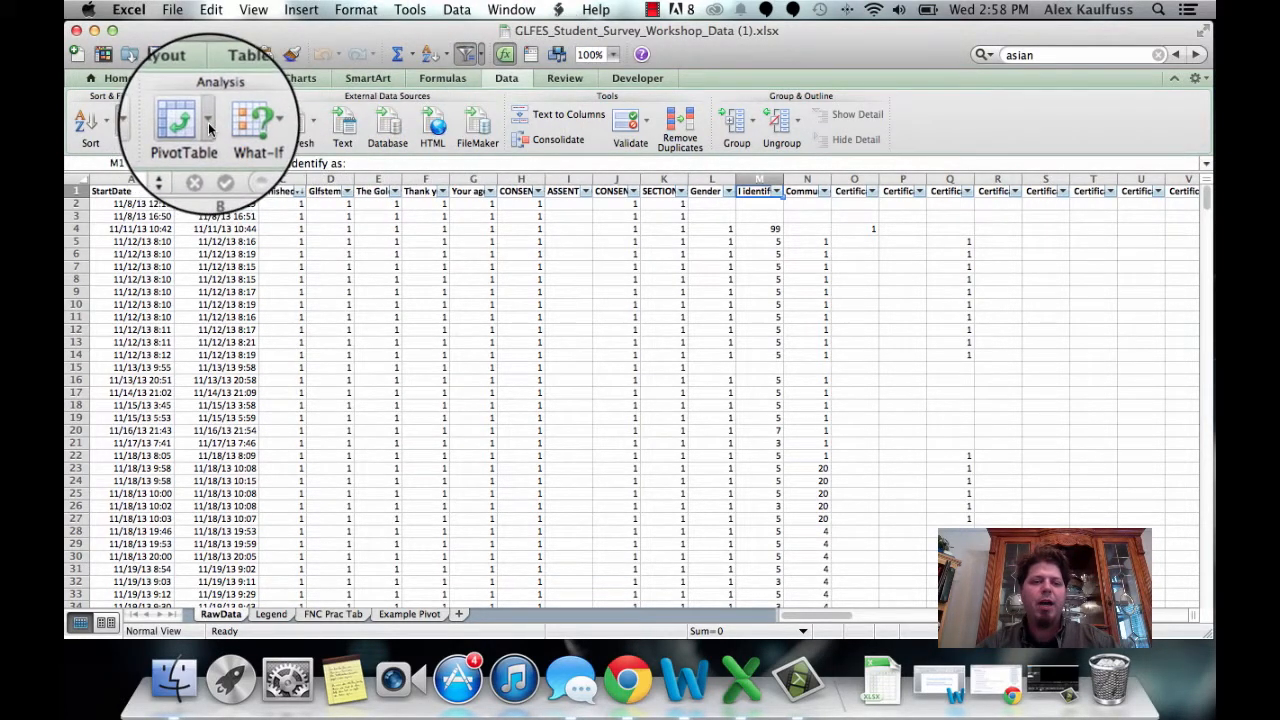
pyautogui.click(210, 125)
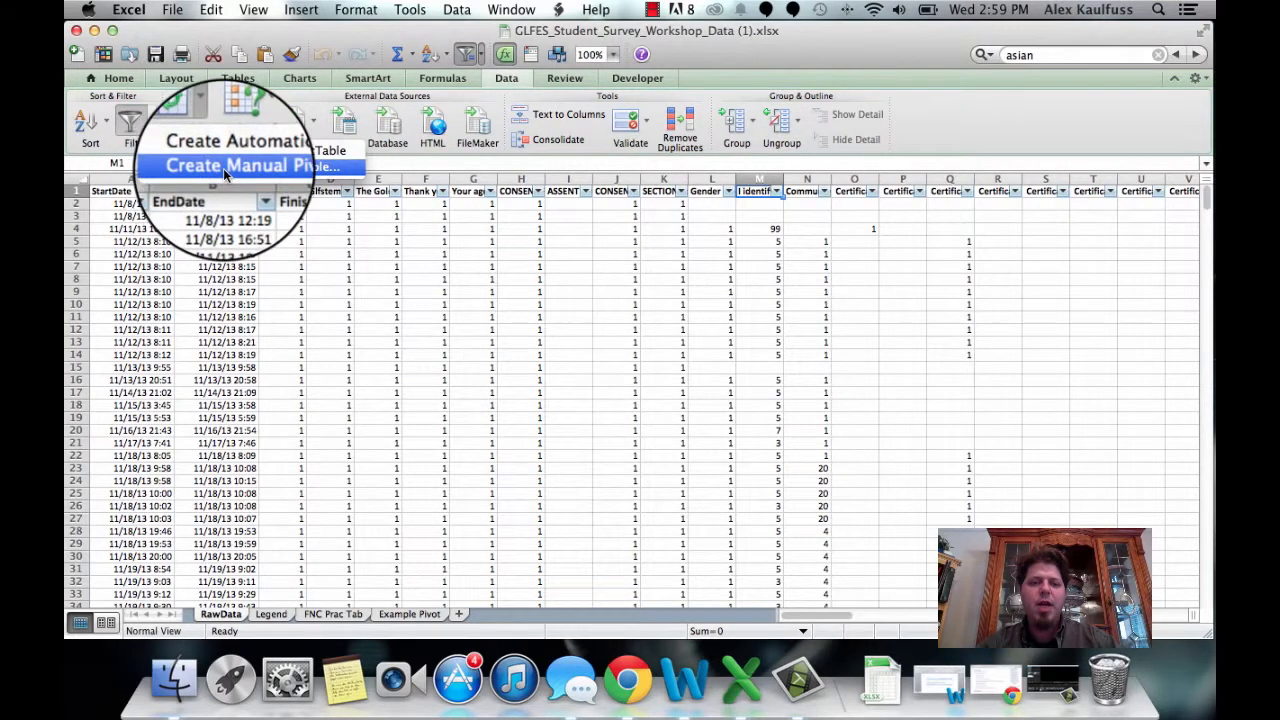
pyautogui.click(223, 166)
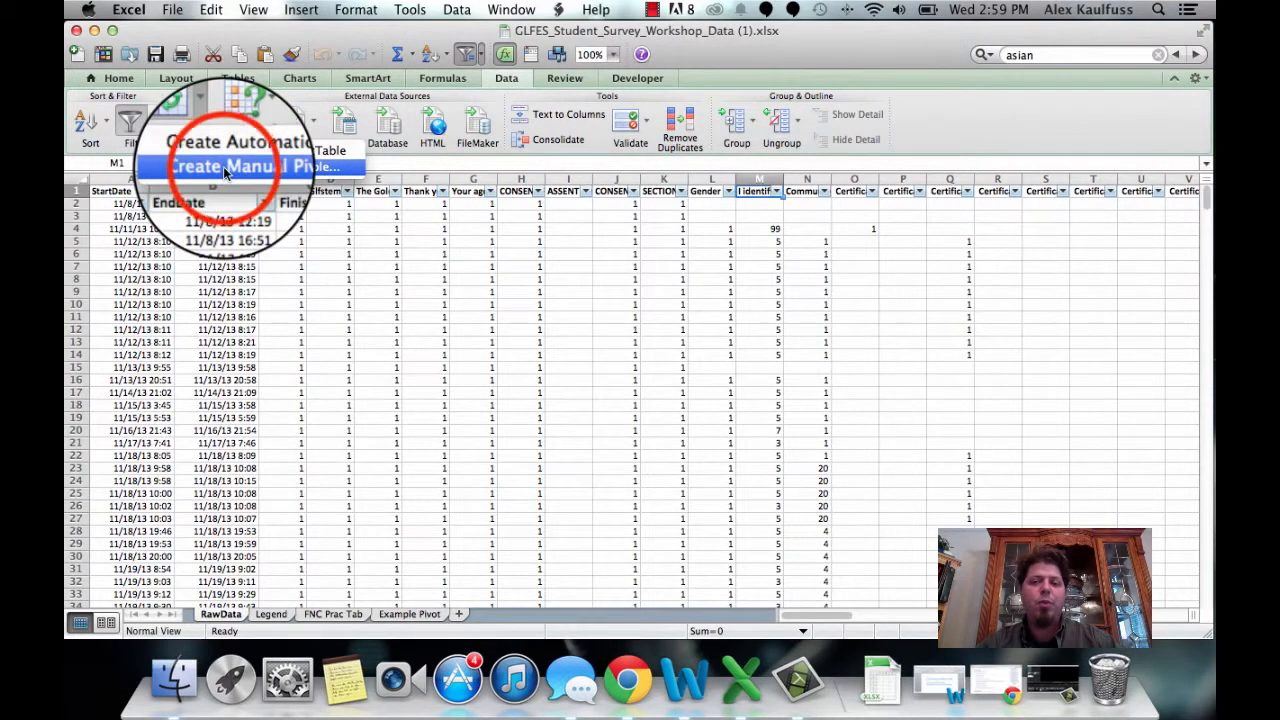
pyautogui.moveTo(767, 335); pyautogui.dragTo(711, 177)
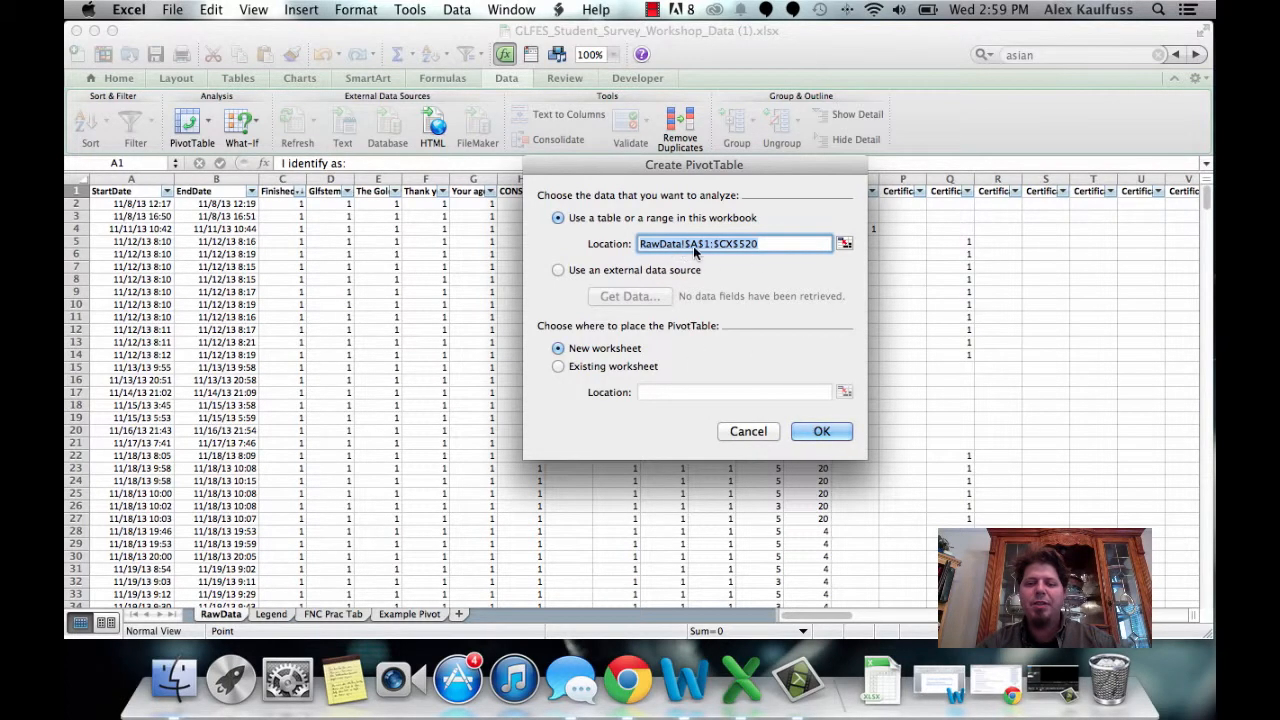
pyautogui.click(845, 245)
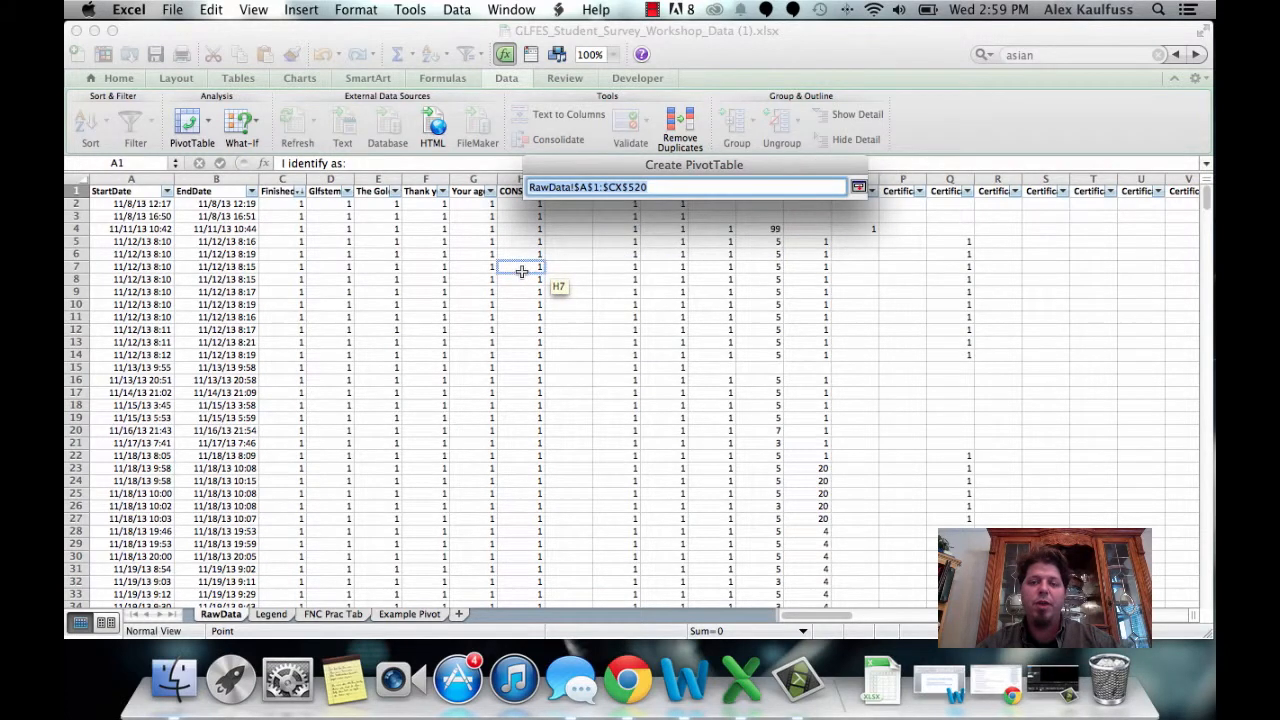
pyautogui.click(131, 178)
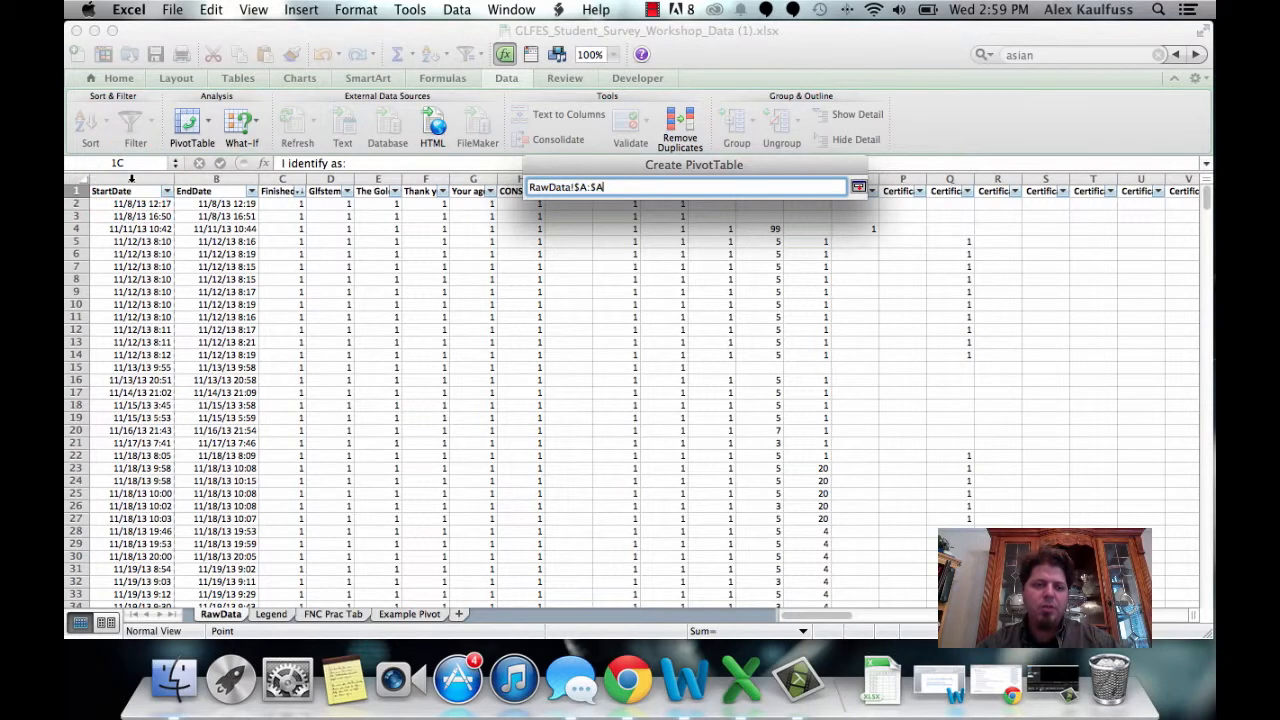
pyautogui.moveTo(131, 178); pyautogui.dragTo(757, 180)
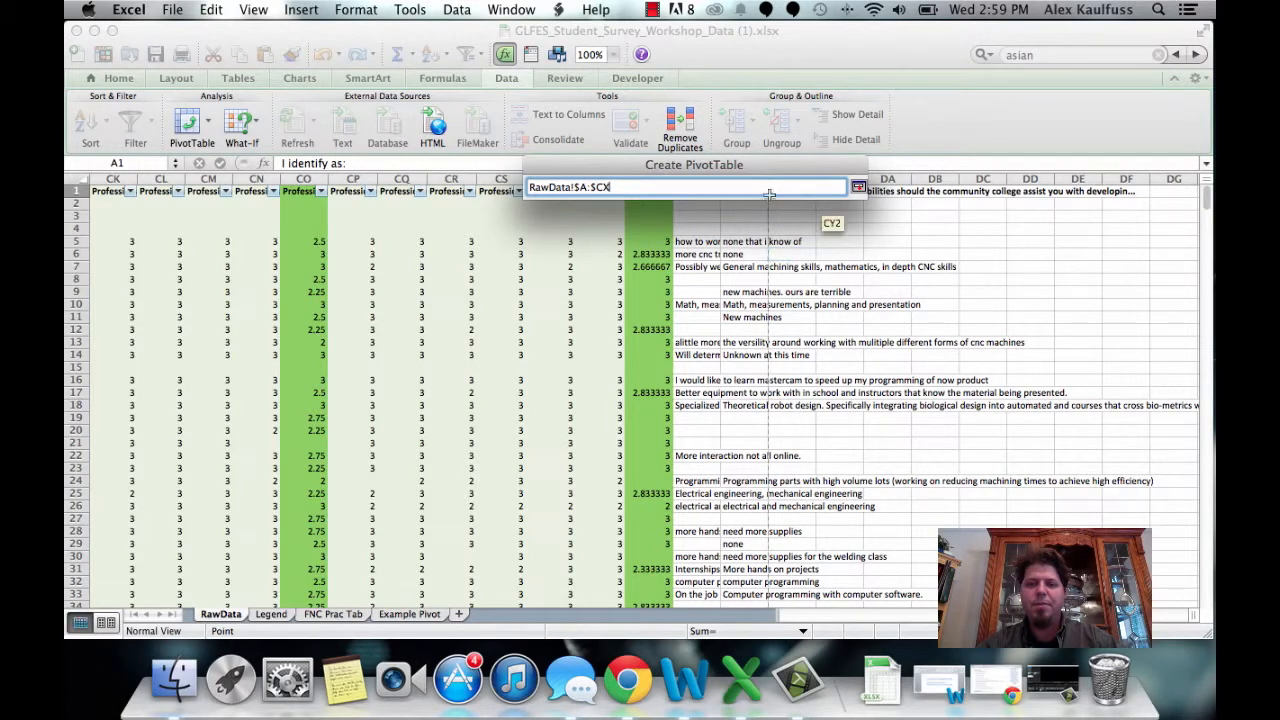
pyautogui.click(859, 190)
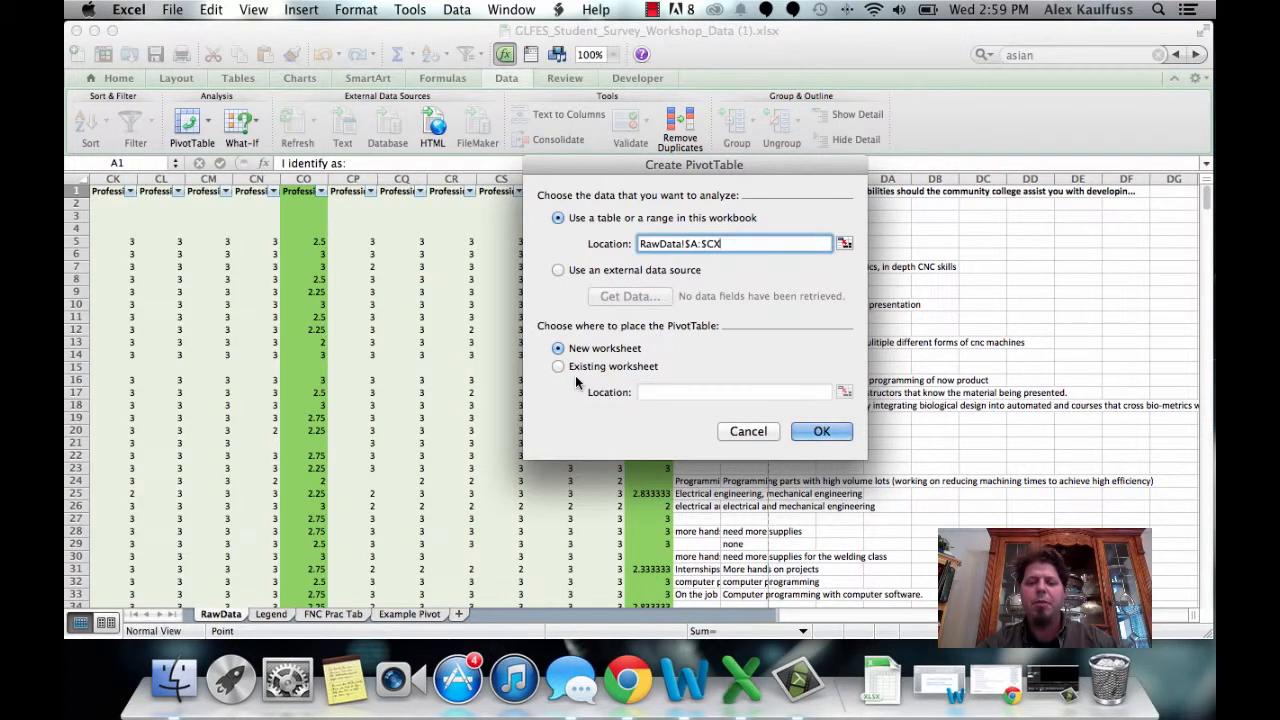
pyautogui.click(821, 431)
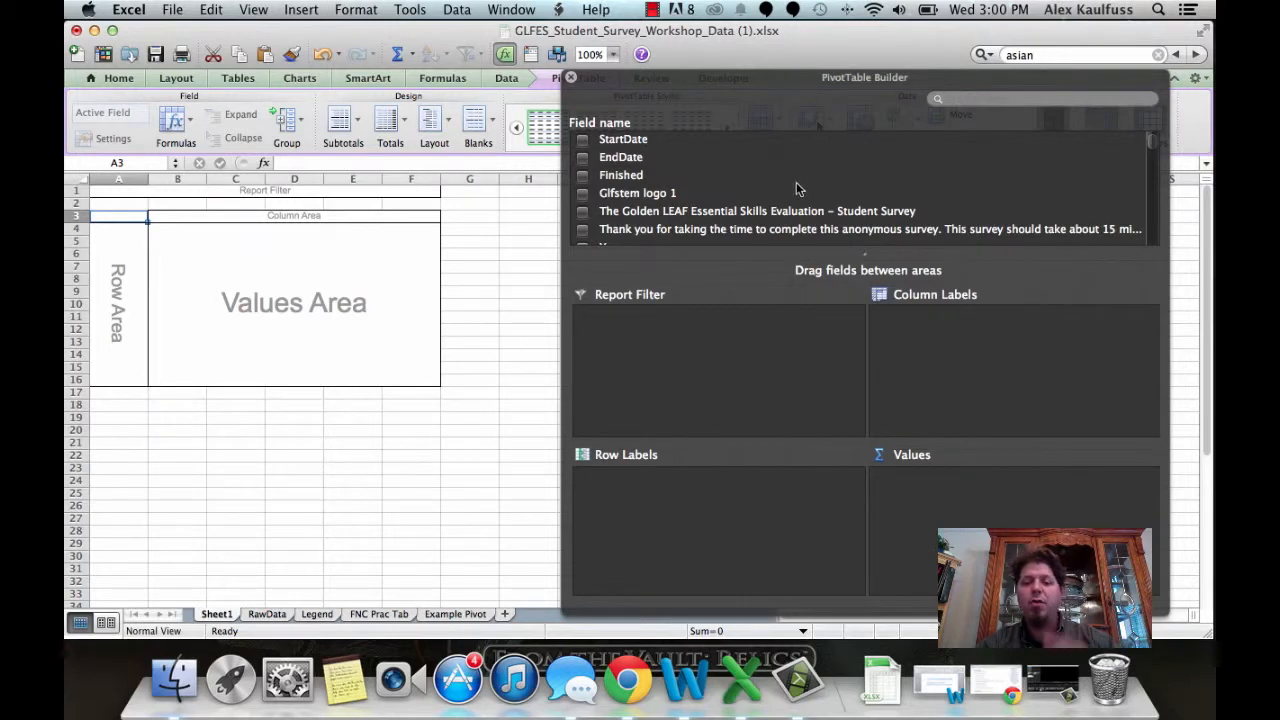
# Step: Add the Gender (1 – Male, 2 – Female) field to the pivot's row labels
pyautogui.scroll(-10, 884, 207)
pyautogui.scroll(-12, 884, 207)
pyautogui.scroll(-15, 882, 203)
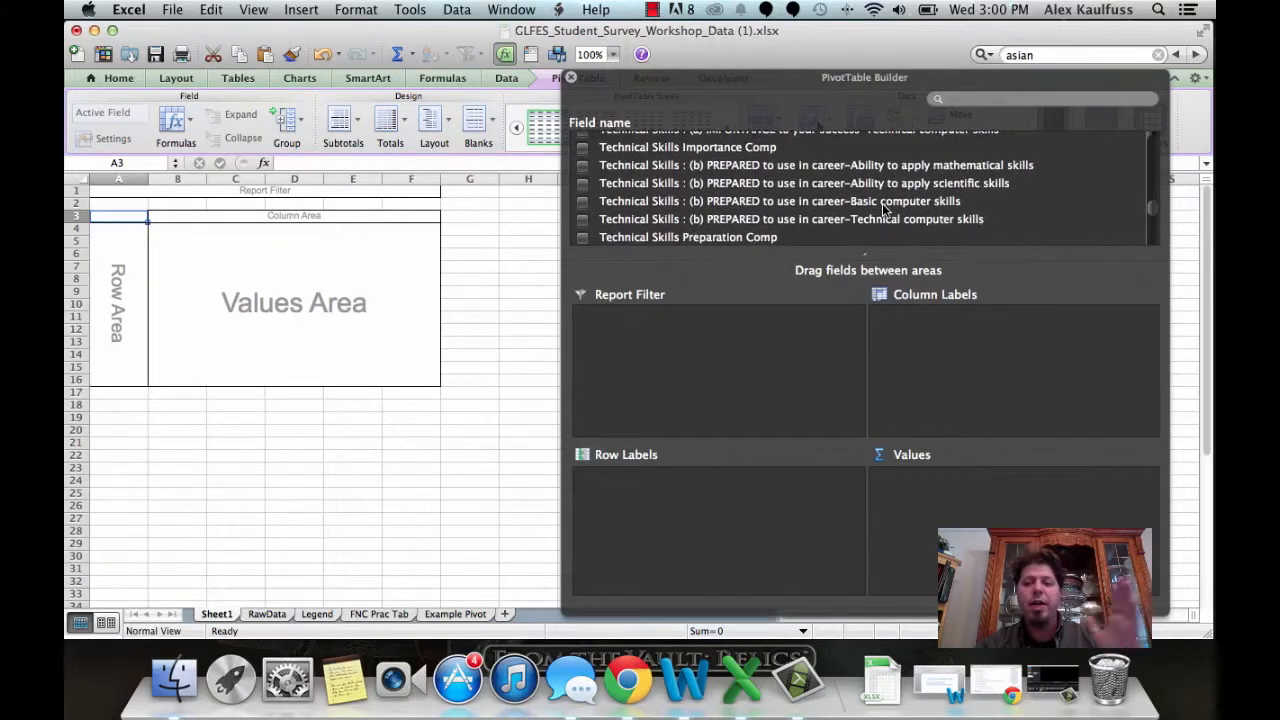
pyautogui.scroll(20, 884, 207)
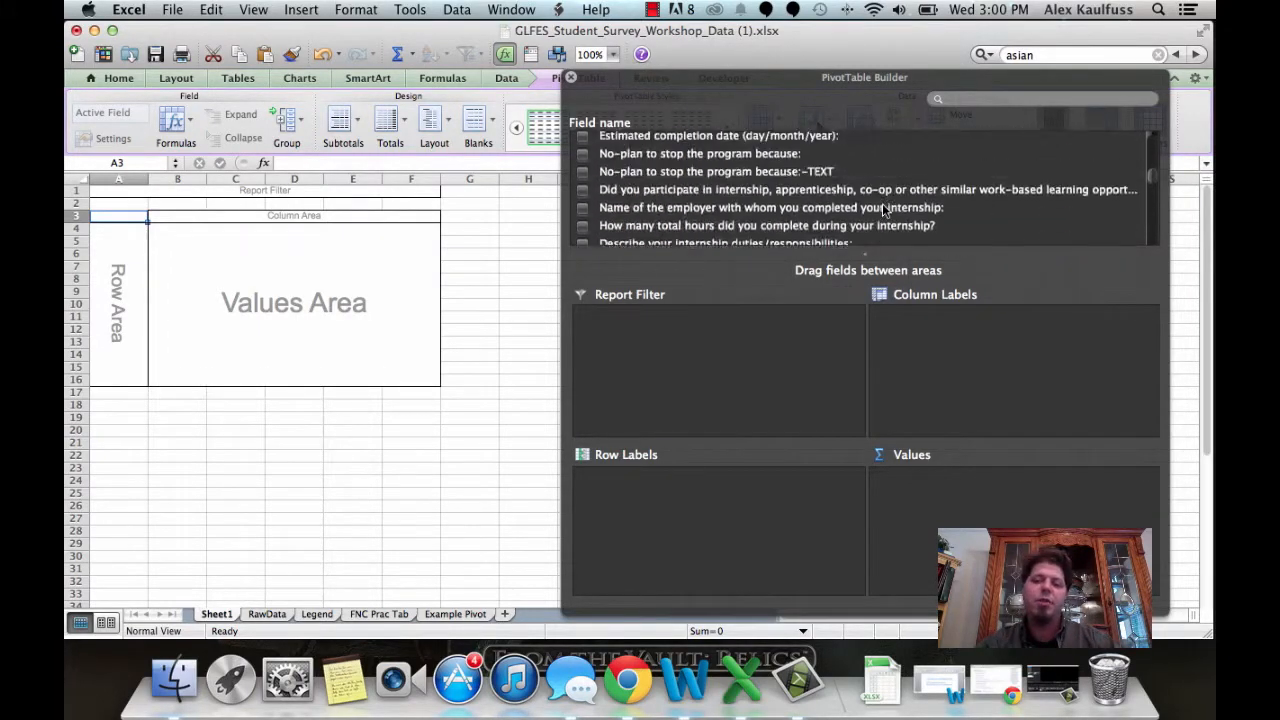
pyautogui.scroll(15, 882, 203)
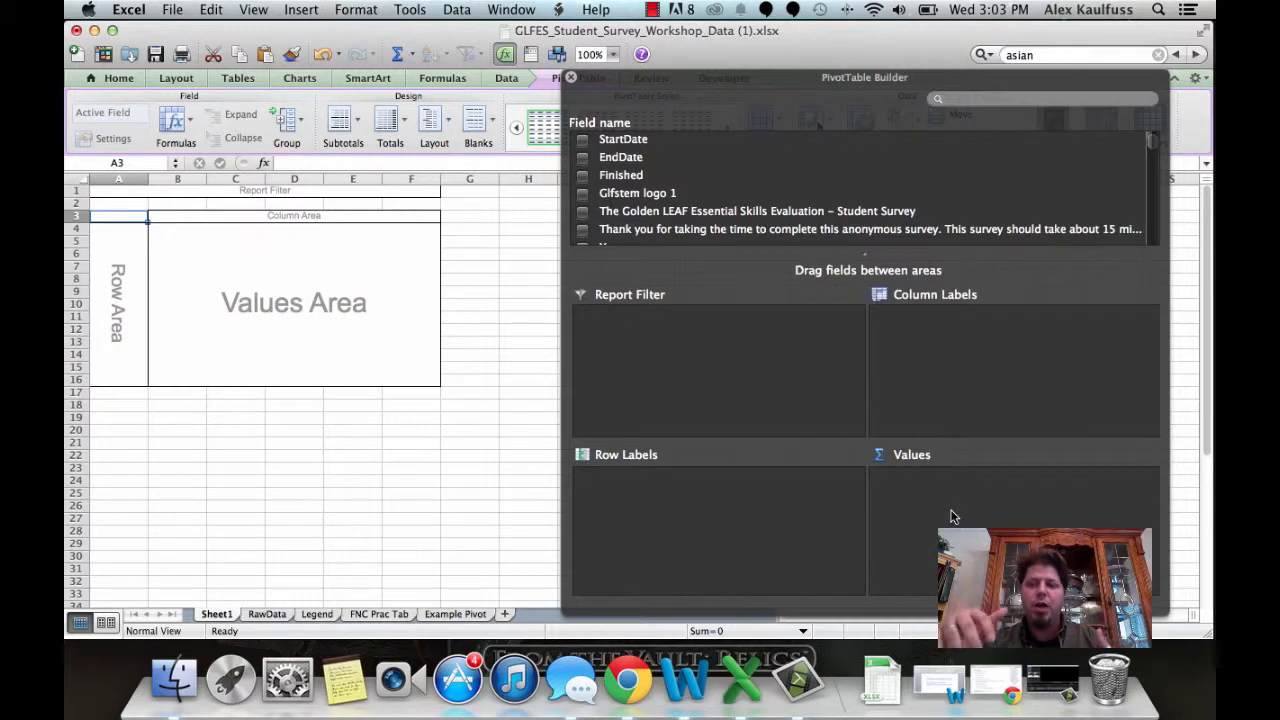
pyautogui.scroll(-10, 981, 190)
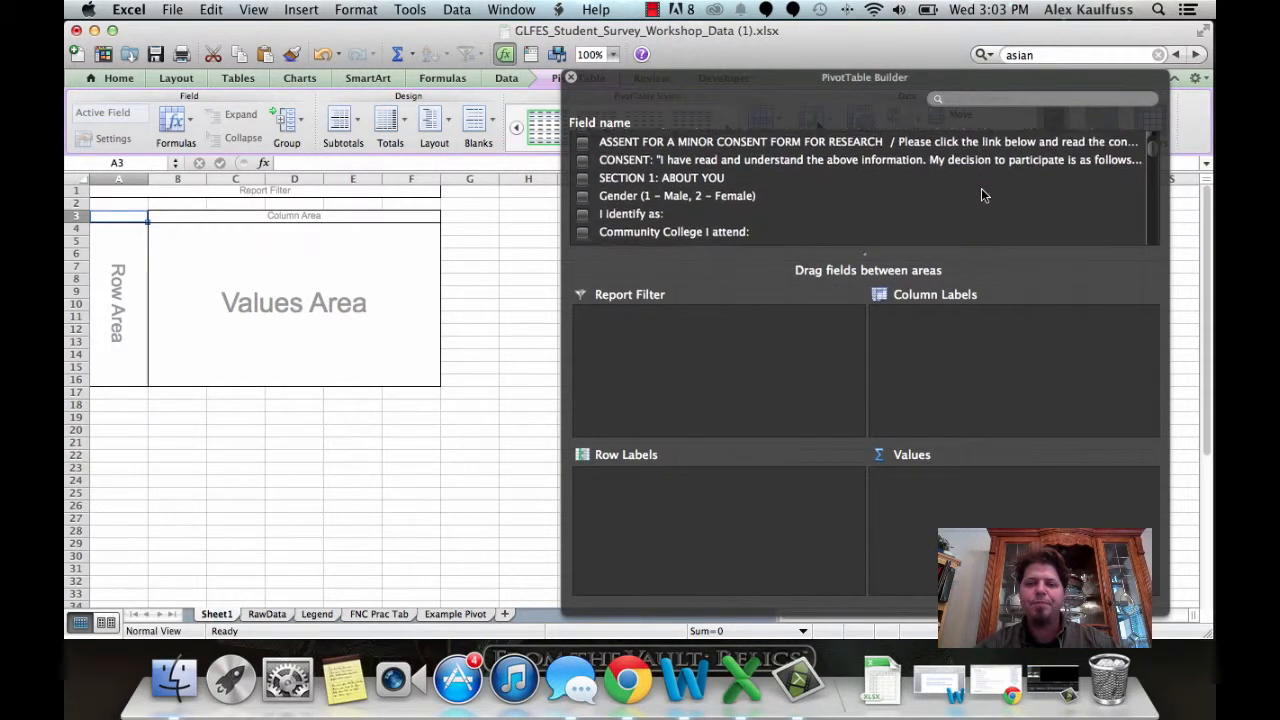
pyautogui.scroll(1, 981, 188)
pyautogui.moveTo(668, 207); pyautogui.dragTo(729, 518)
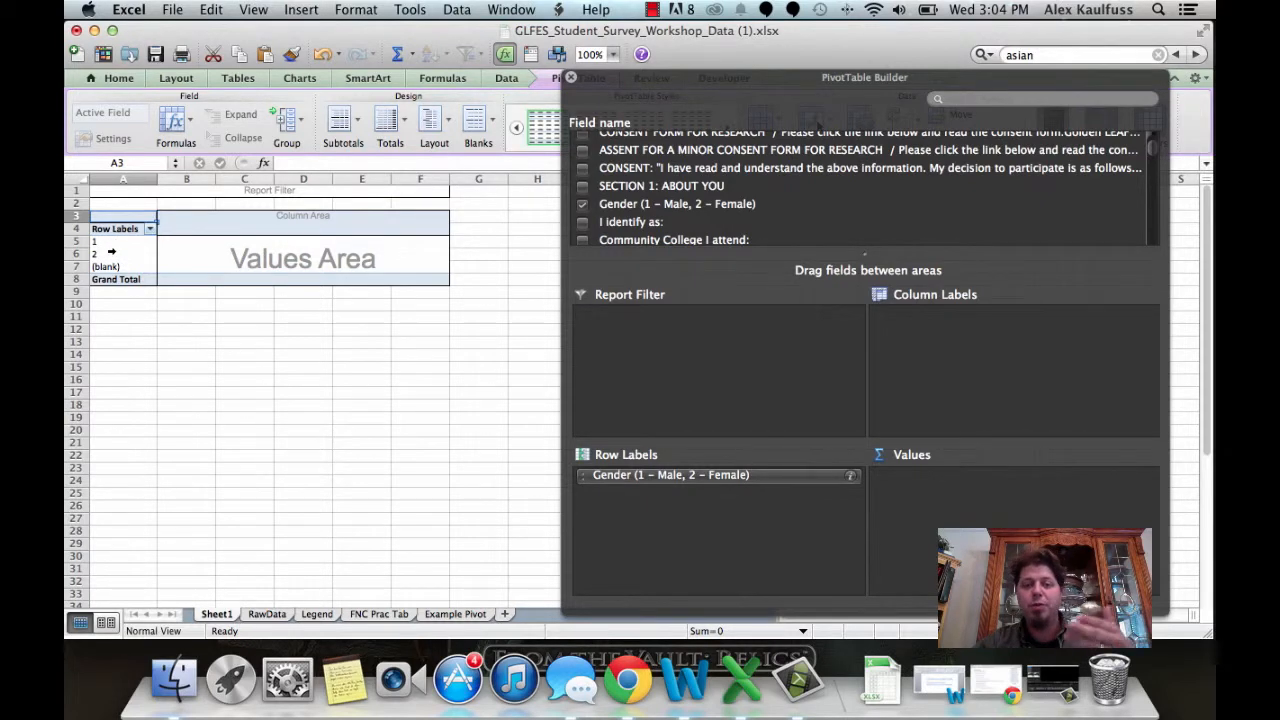
# Step: Check the Legend codes and relabel the pivot's gender items 1 and 2 as Male and Female
pyautogui.click(316, 614)
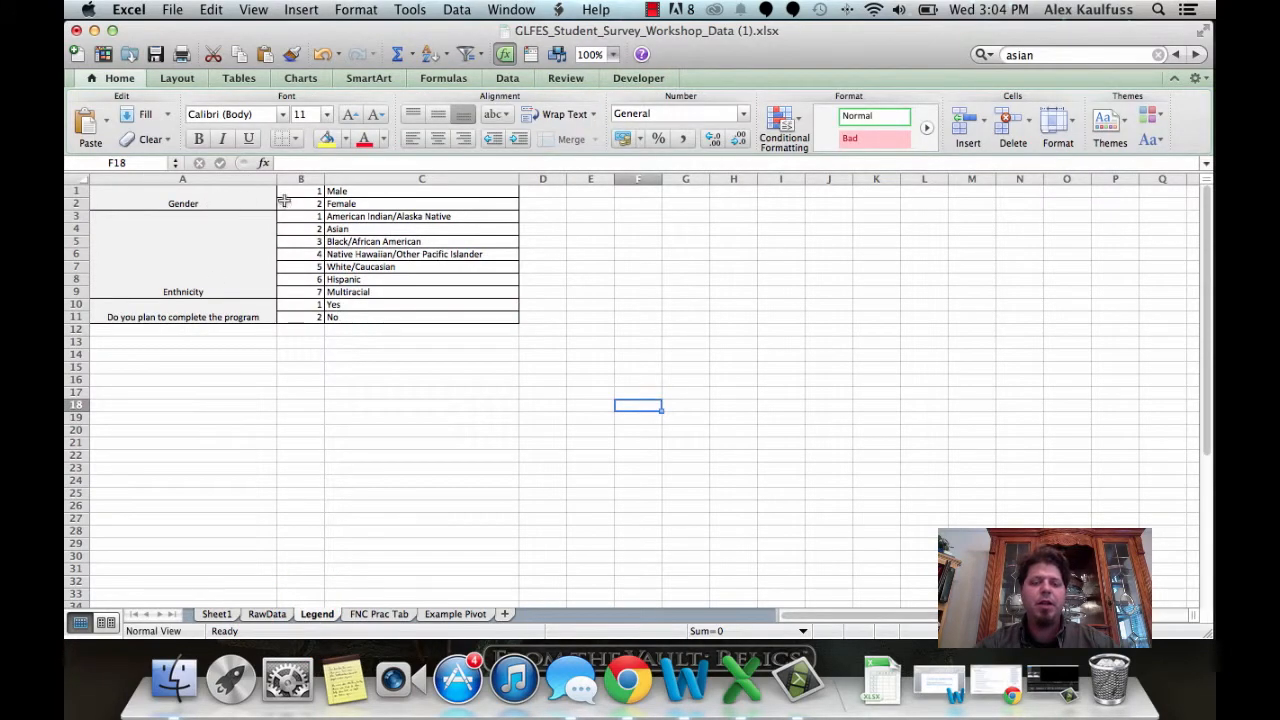
pyautogui.click(213, 615)
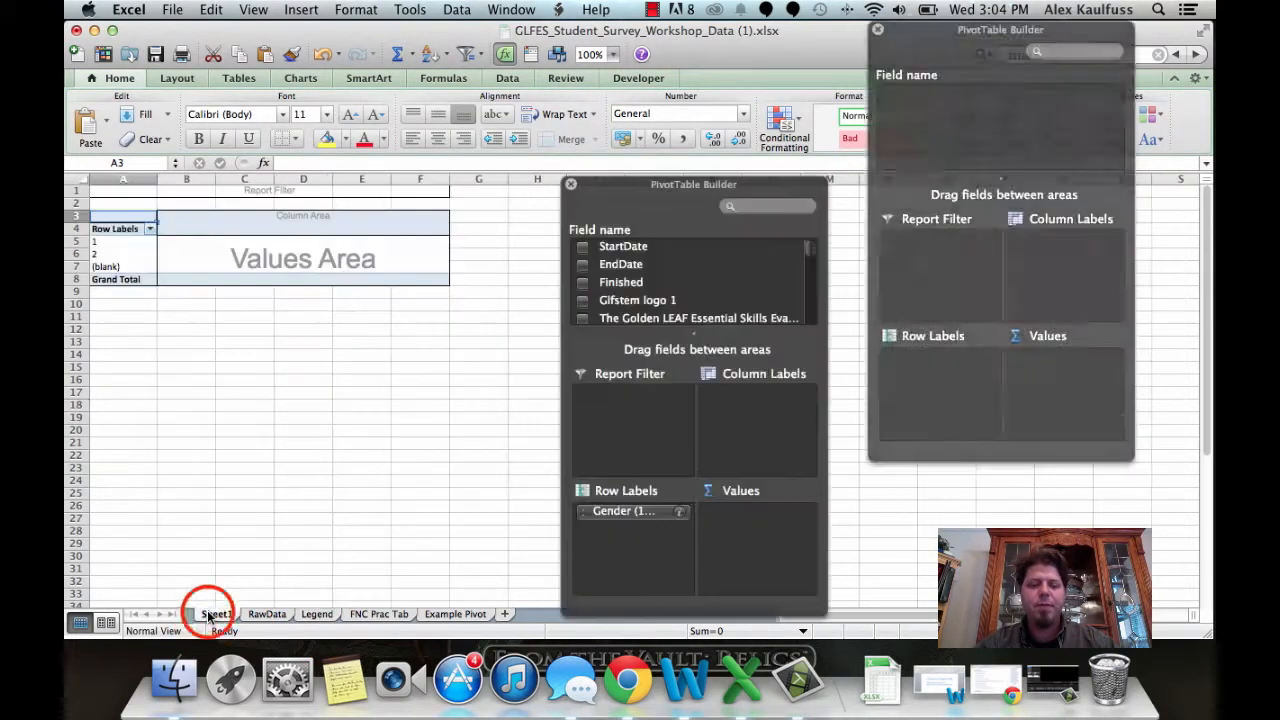
pyautogui.click(114, 243)
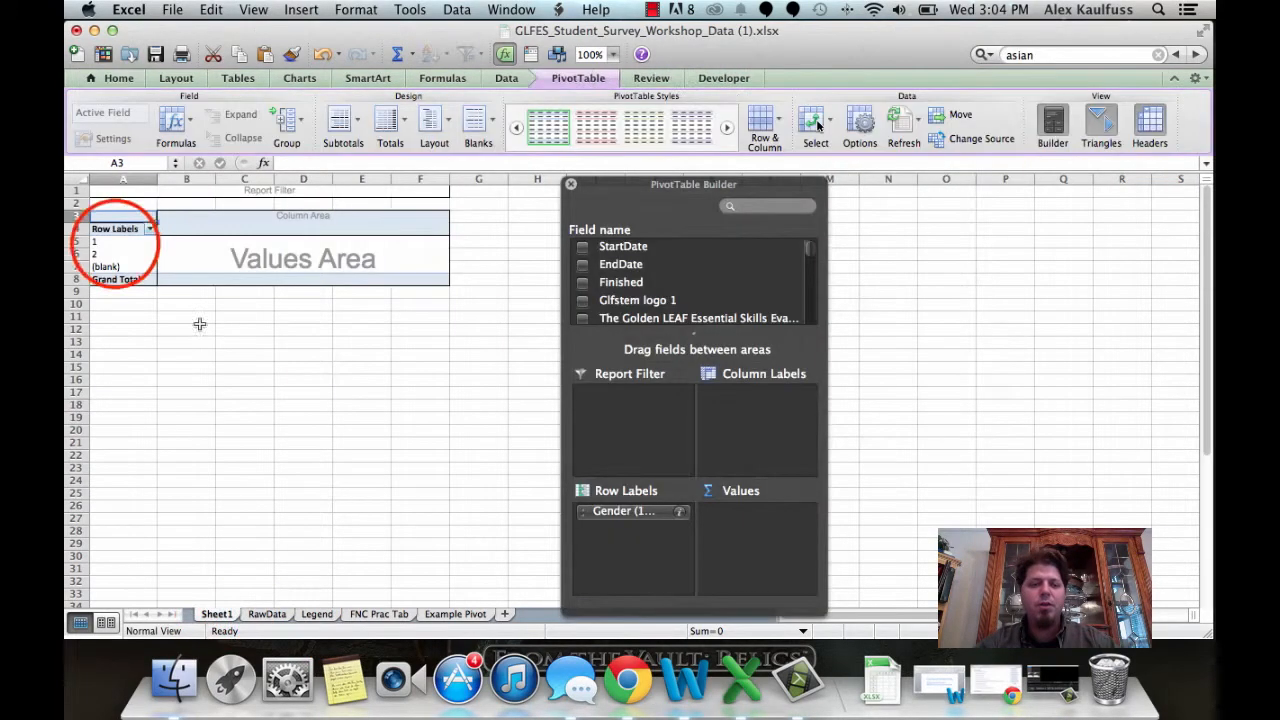
pyautogui.write('Male')
pyautogui.click(127, 256)
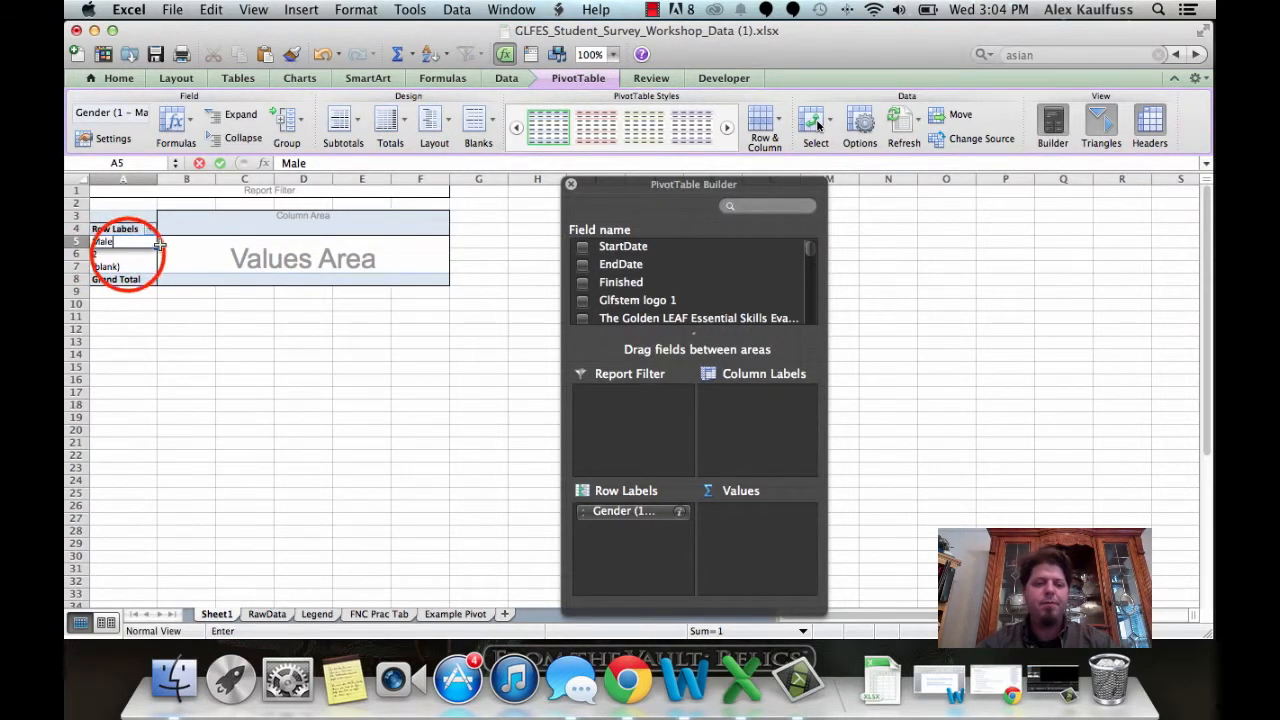
pyautogui.write('Female')
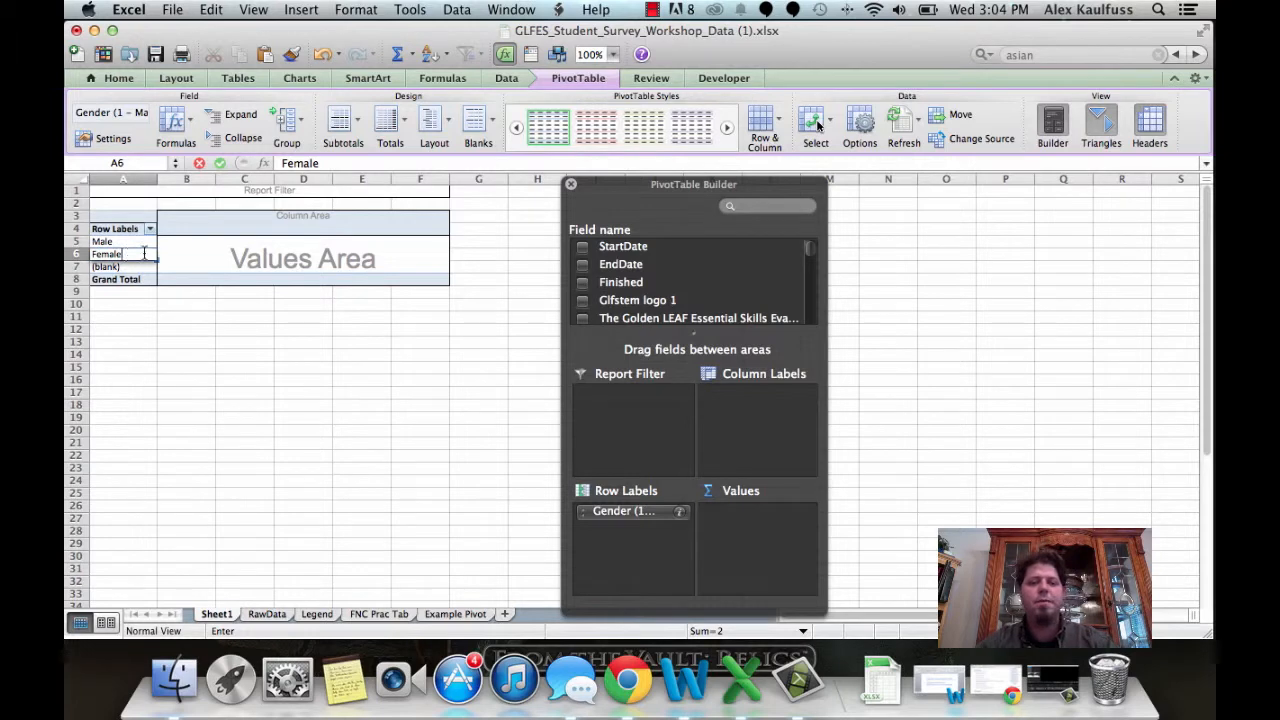
# Step: Enlarge the PivotTable Builder and add the 'Do you plan to complete the program?' field to the column labels
pyautogui.click(640, 188)
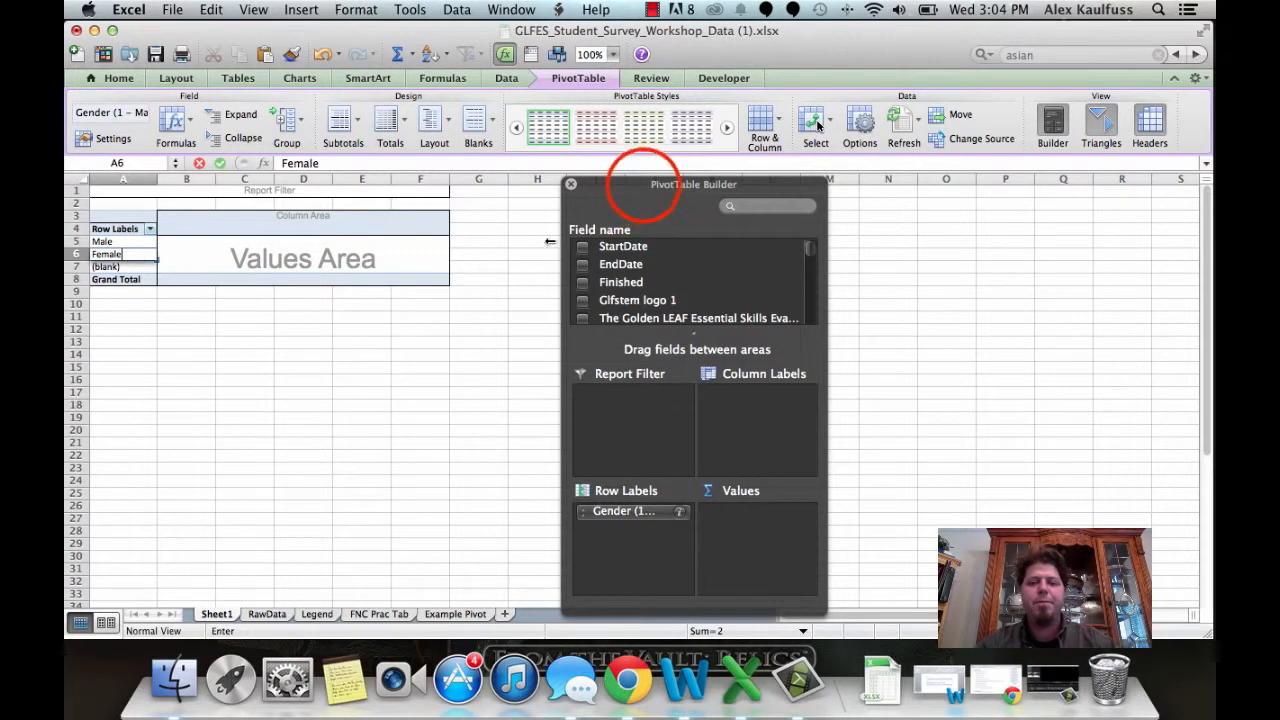
pyautogui.click(828, 338)
pyautogui.moveTo(828, 340); pyautogui.dragTo(1172, 340)
pyautogui.click(907, 185)
pyautogui.moveTo(907, 195); pyautogui.dragTo(905, 126)
pyautogui.moveTo(1176, 542); pyautogui.dragTo(1168, 571)
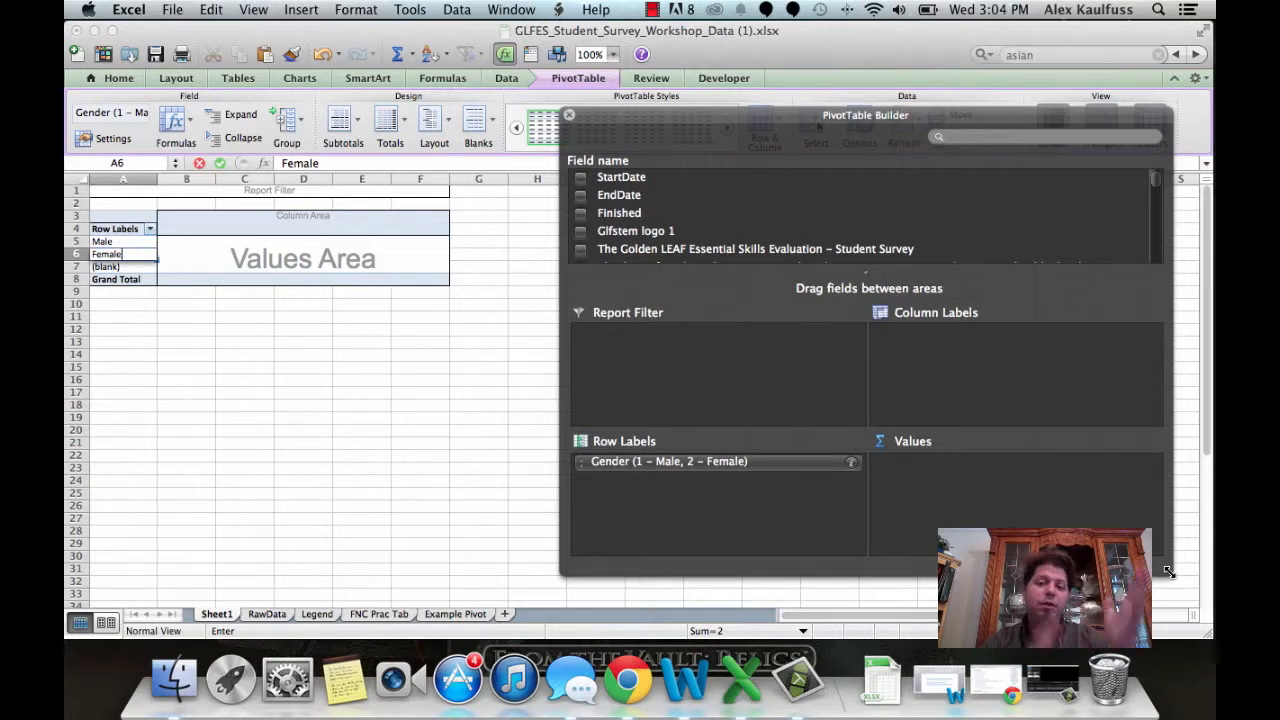
pyautogui.scroll(-10, 984, 226)
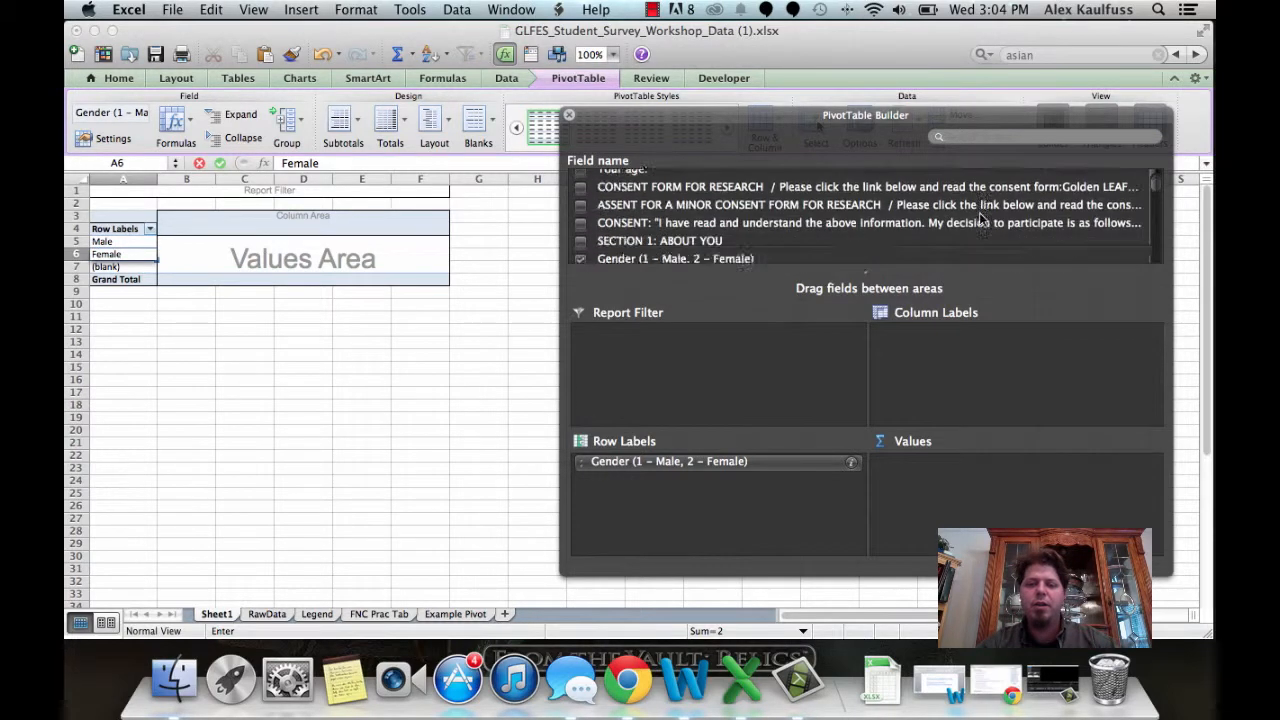
pyautogui.scroll(-10, 980, 225)
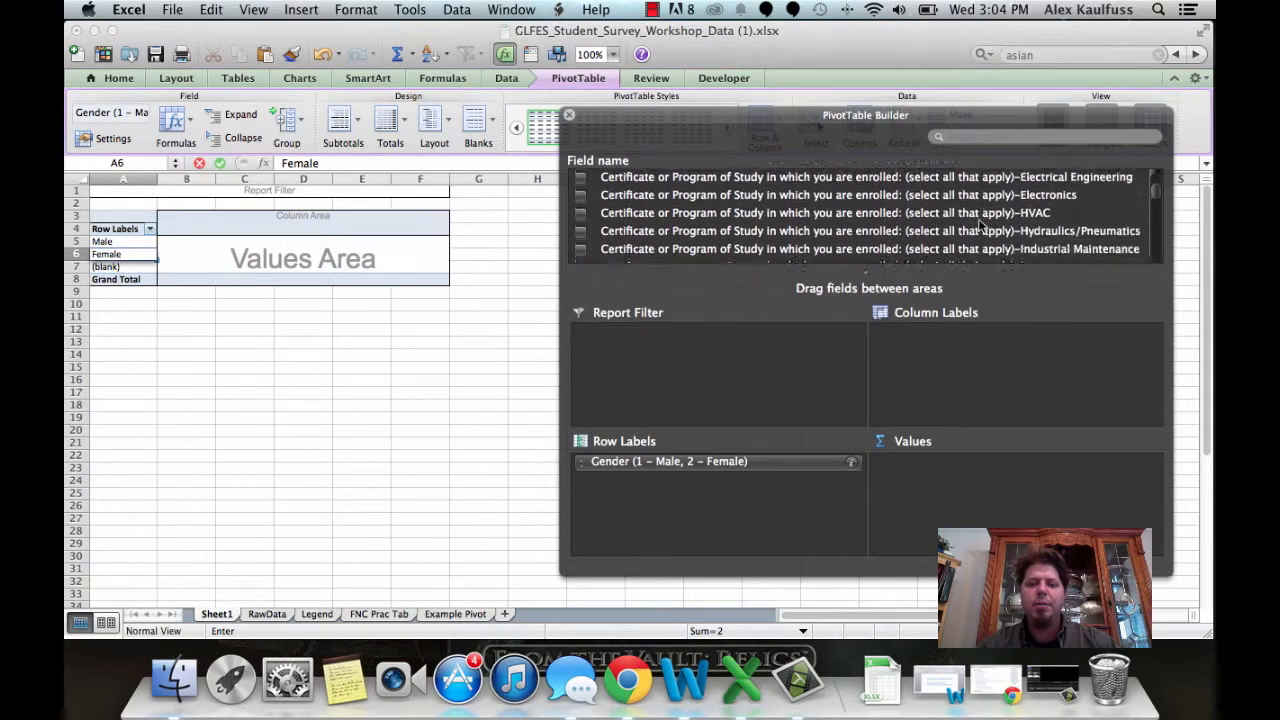
pyautogui.scroll(3, 980, 225)
pyautogui.scroll(-2, 980, 225)
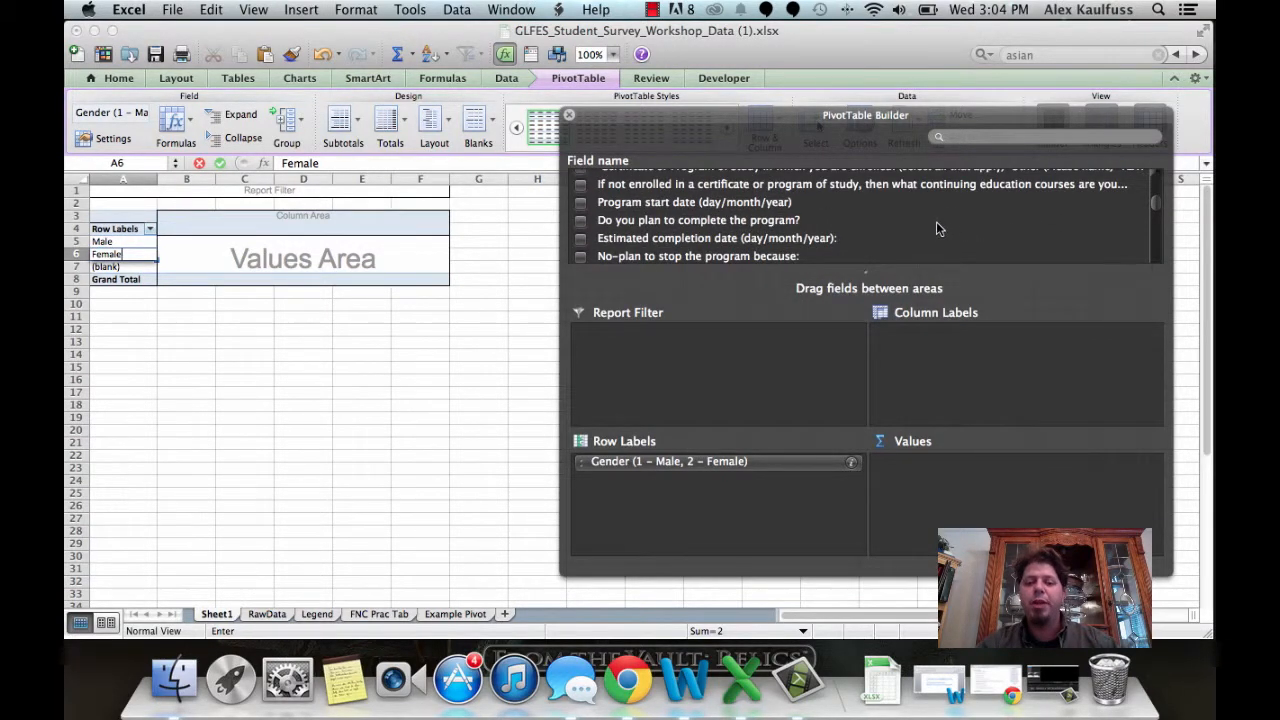
pyautogui.click(704, 222)
pyautogui.moveTo(704, 222); pyautogui.dragTo(993, 342)
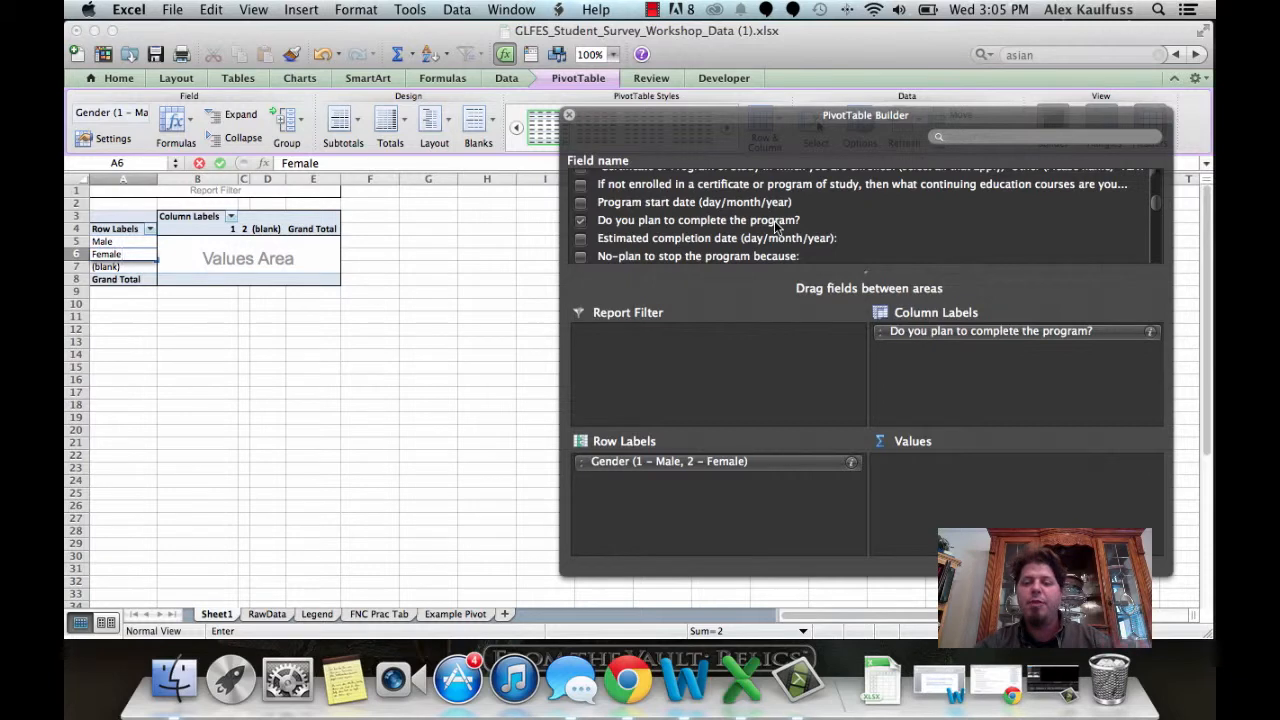
# Step: Add the 'Do you plan to complete the program?' field to the pivot's values as a count
pyautogui.moveTo(700, 219); pyautogui.dragTo(977, 518)
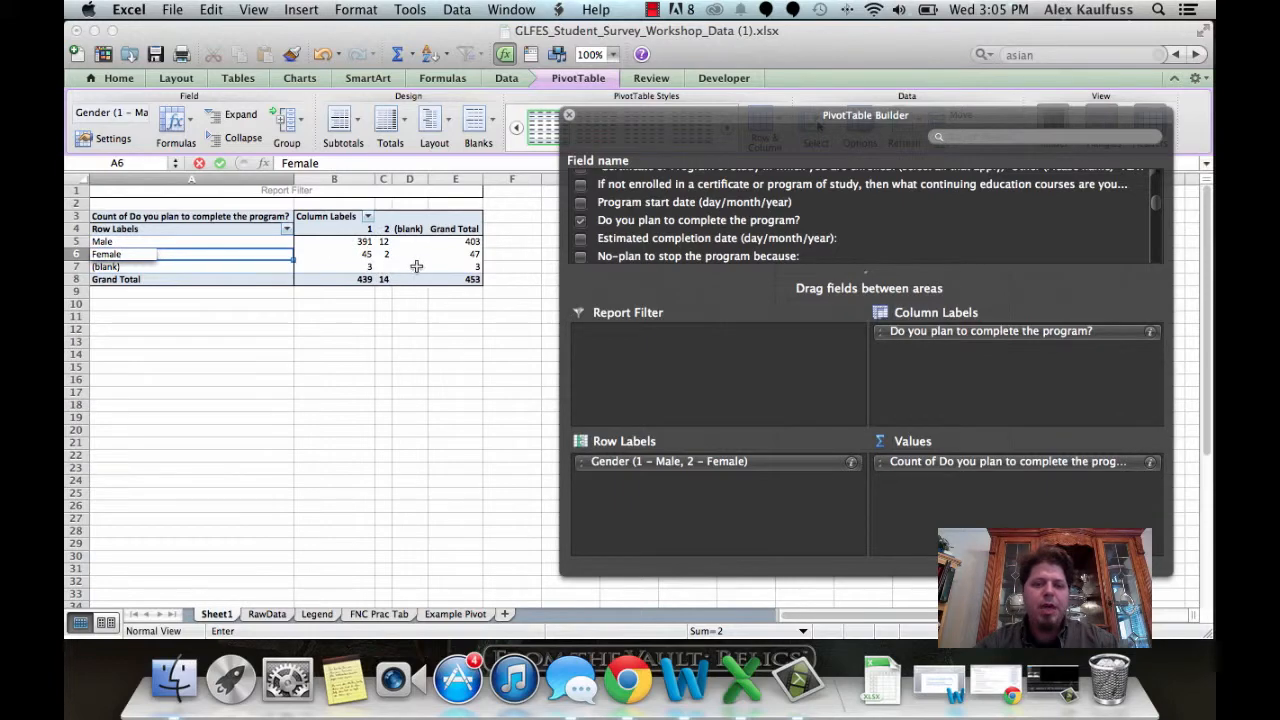
pyautogui.click(288, 342)
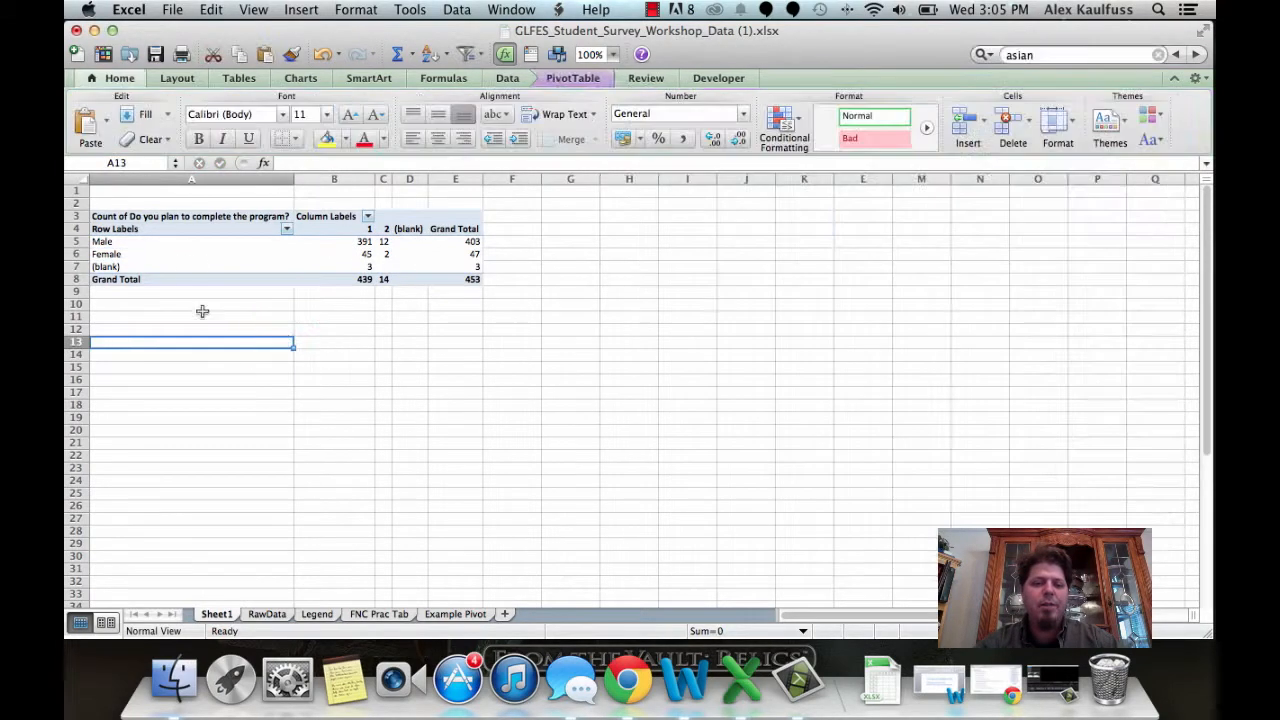
pyautogui.click(234, 226)
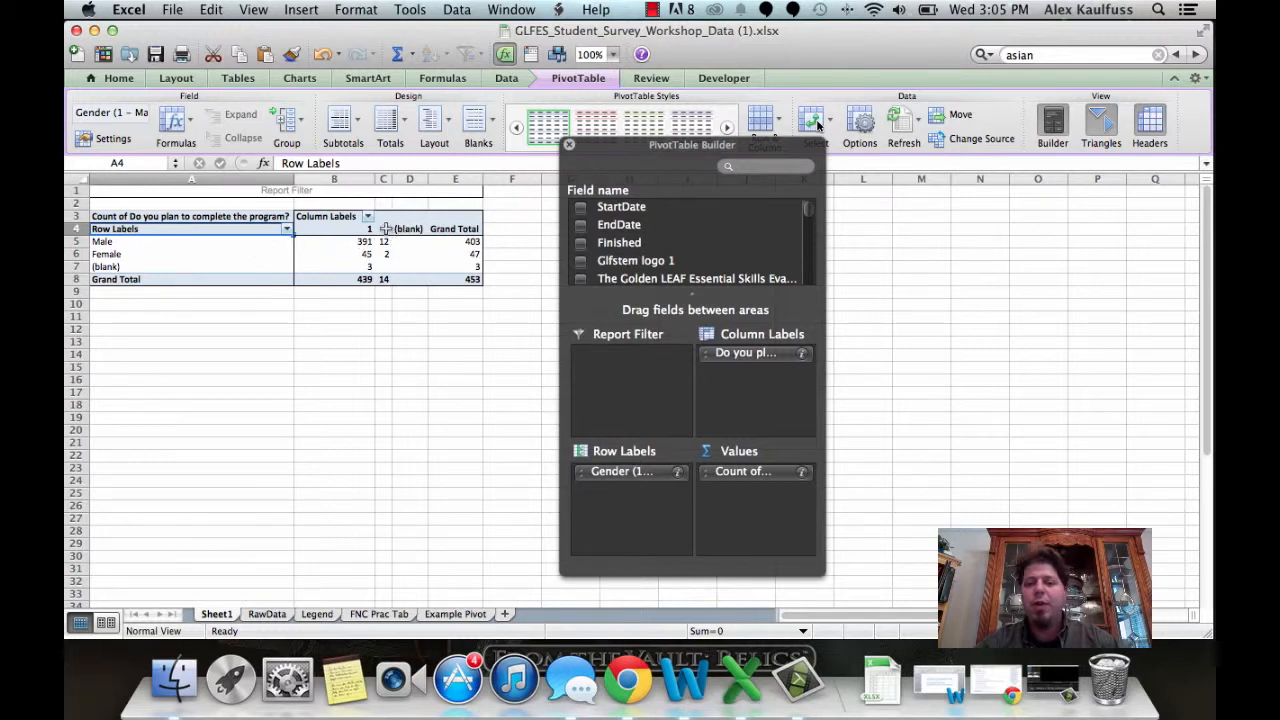
# Step: Remove the 'Do you plan to complete the program?' field from the pivot's column labels
pyautogui.moveTo(826, 424); pyautogui.dragTo(1099, 429)
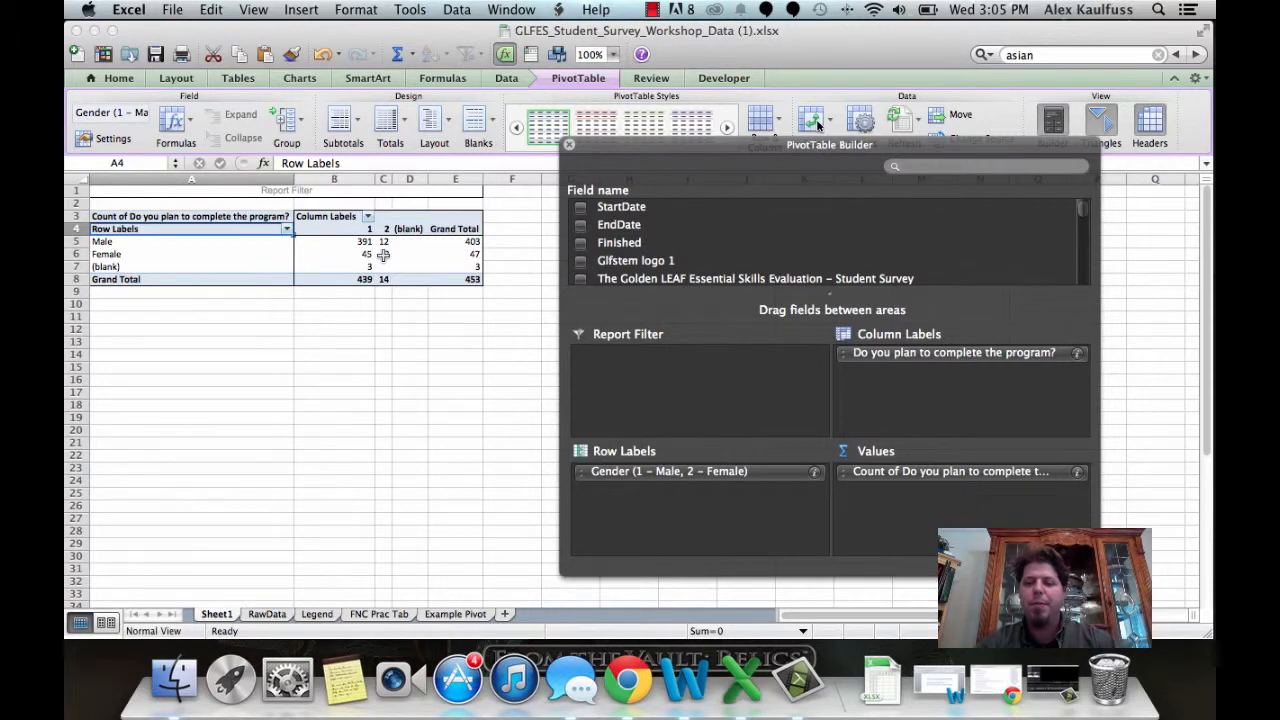
pyautogui.click(818, 120)
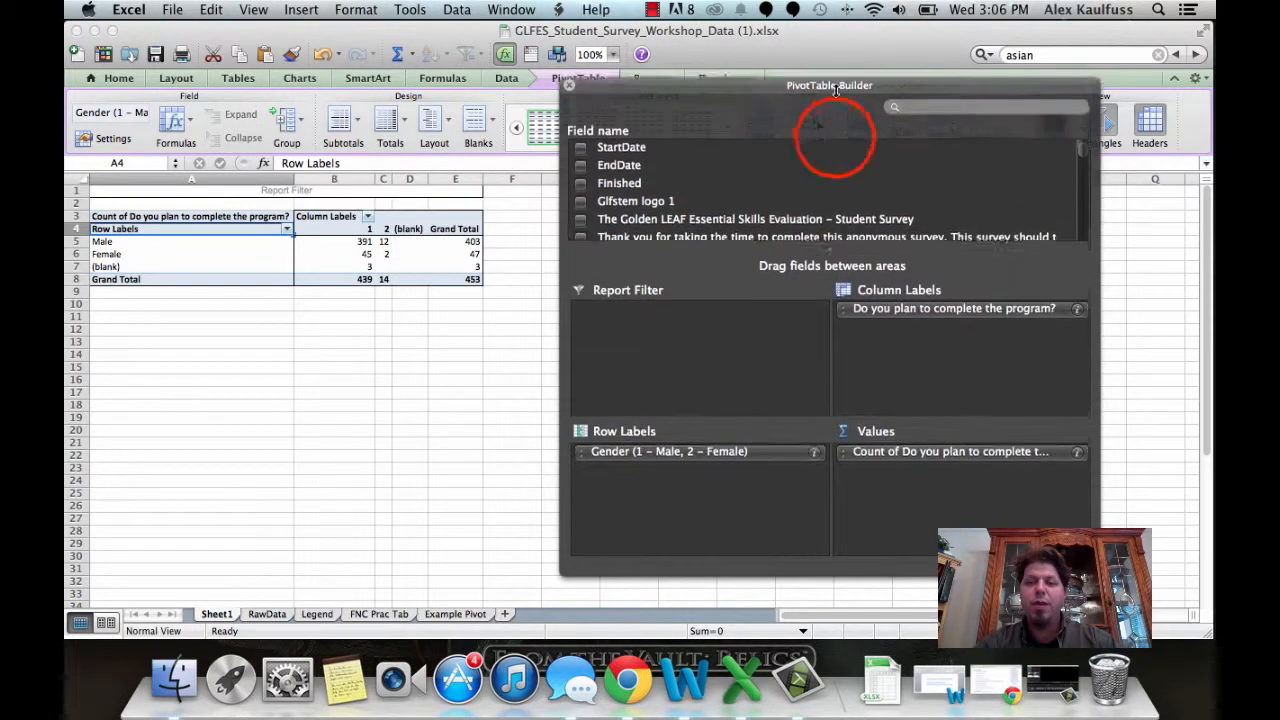
pyautogui.click(954, 300)
pyautogui.moveTo(953, 303); pyautogui.dragTo(868, 176)
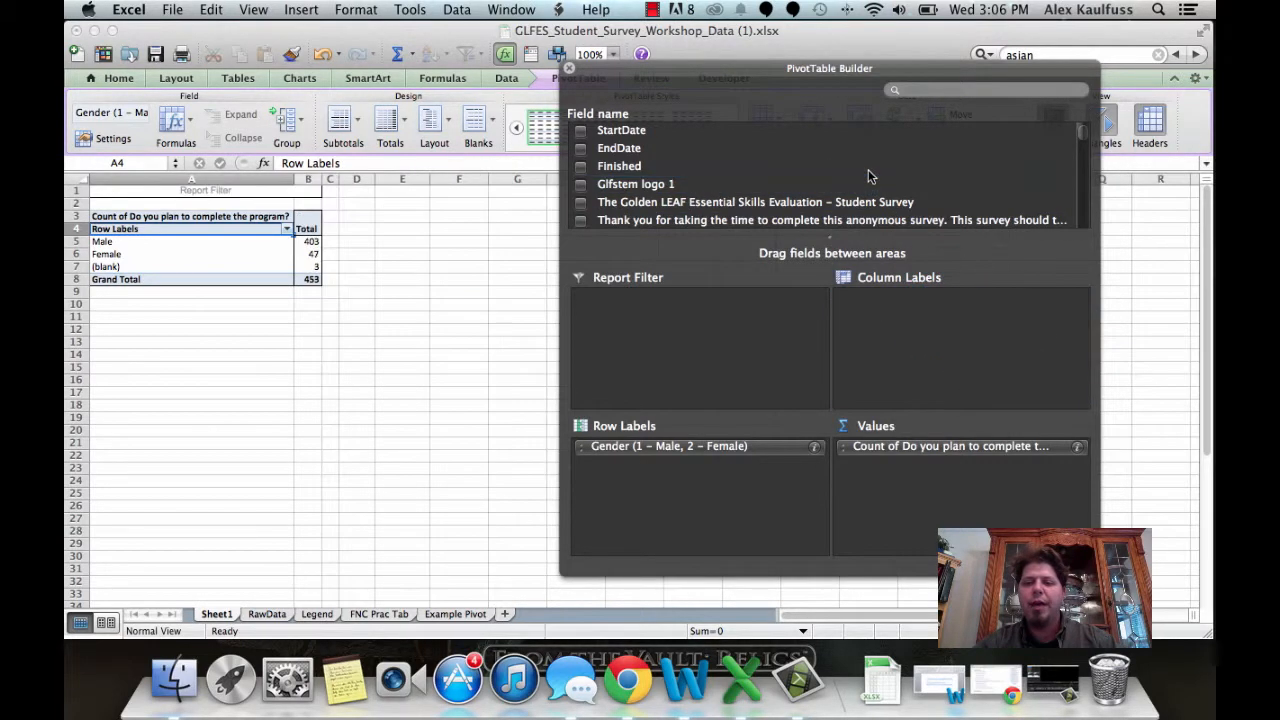
# Step: Replace the plan-to-complete count in the pivot's values with the Technical Skills Importance Comp field
pyautogui.moveTo(951, 446); pyautogui.dragTo(906, 176)
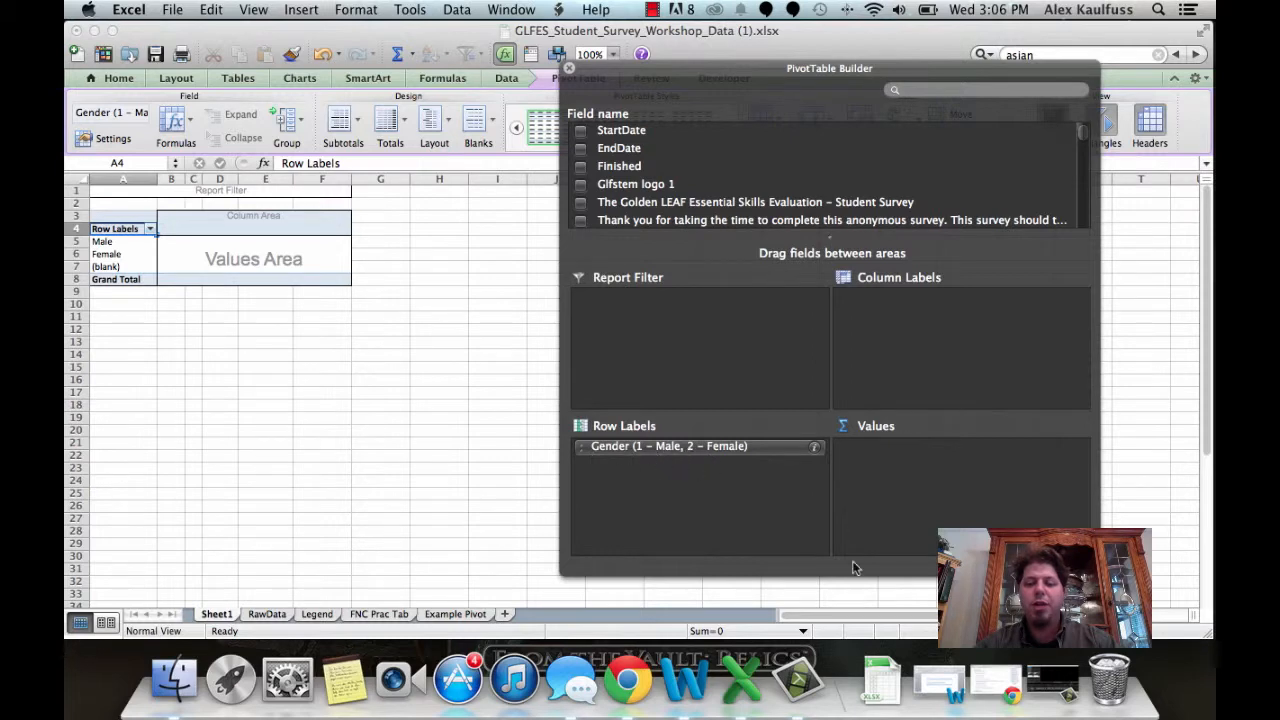
pyautogui.scroll(-10, 910, 210)
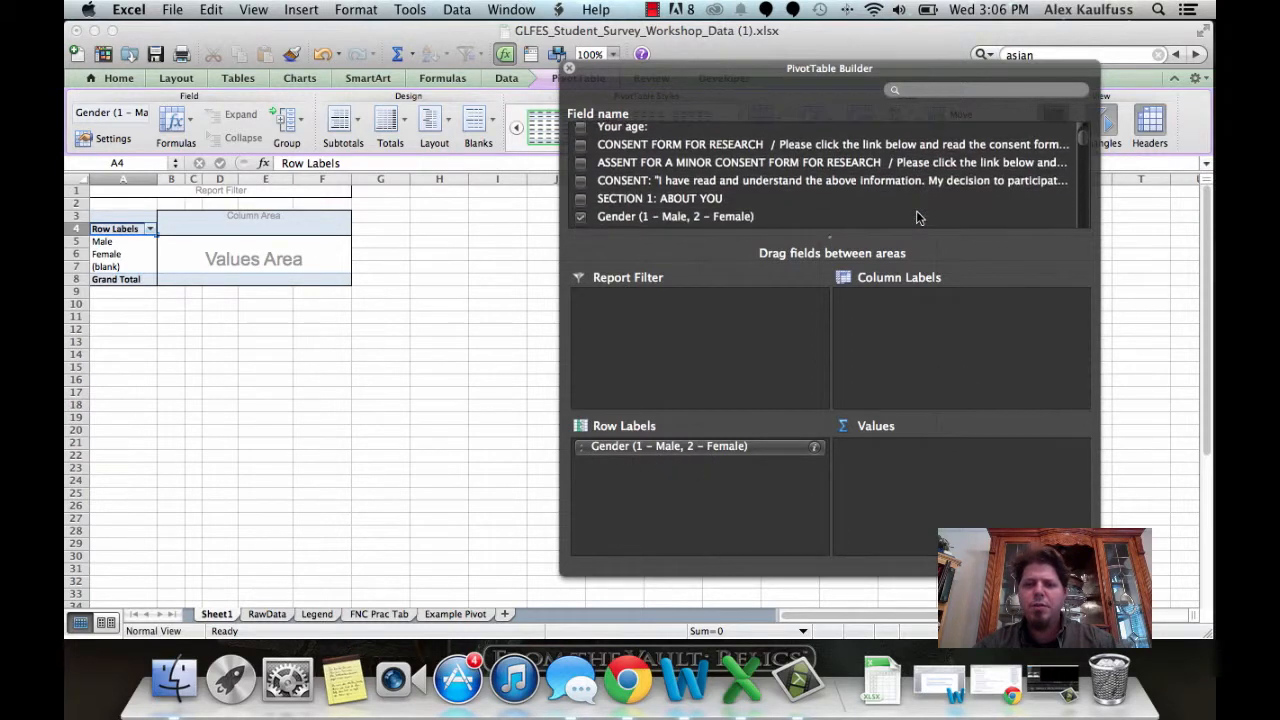
pyautogui.scroll(-10, 910, 208)
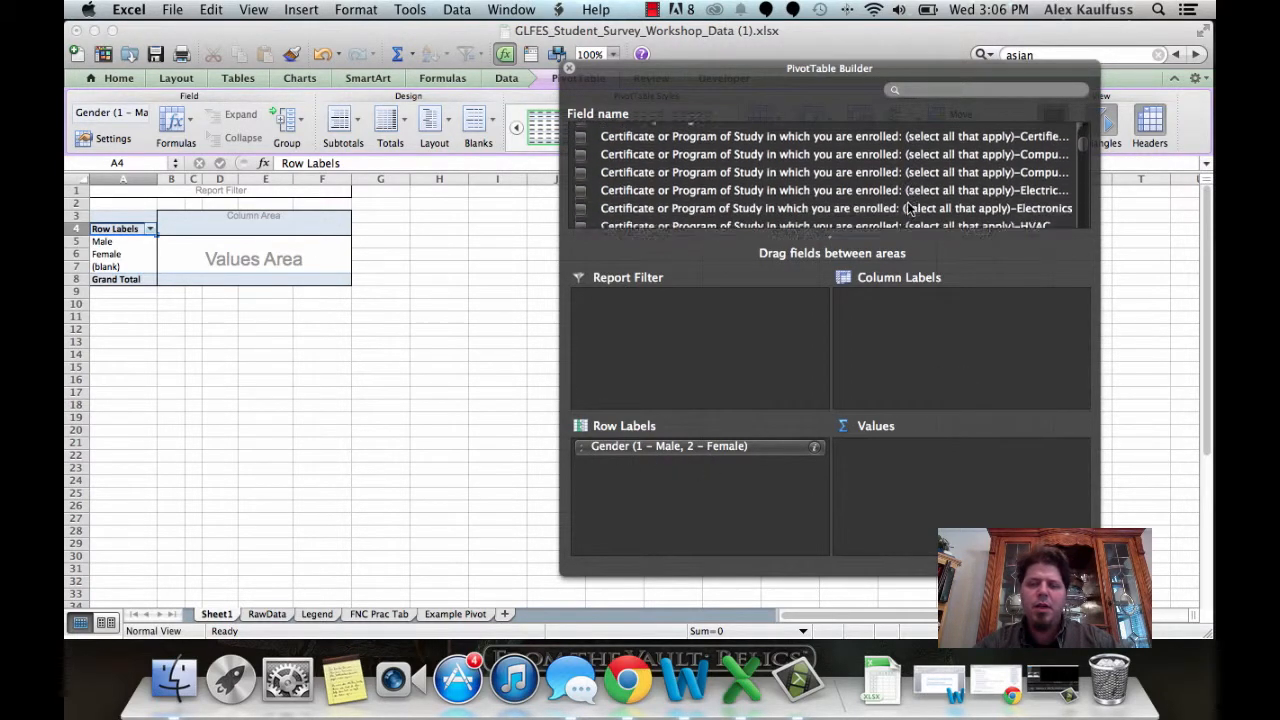
pyautogui.scroll(-8, 910, 208)
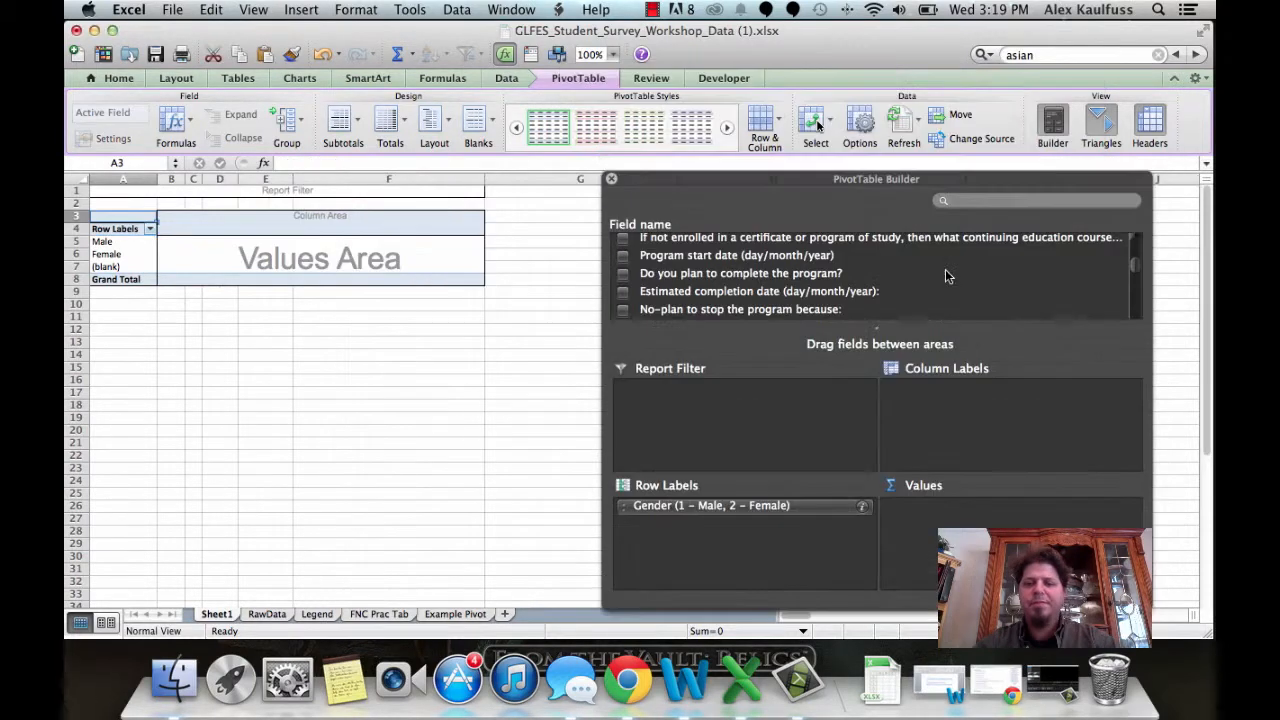
pyautogui.scroll(-5, 945, 271)
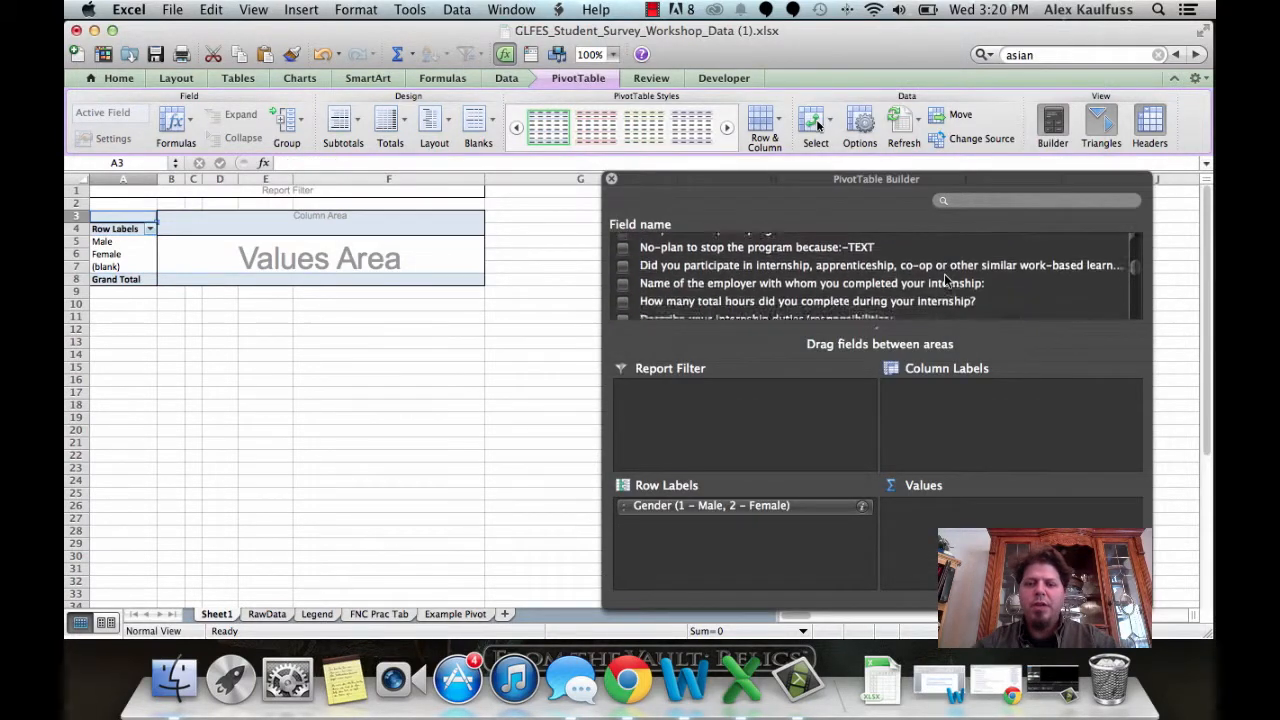
pyautogui.scroll(-8, 944, 275)
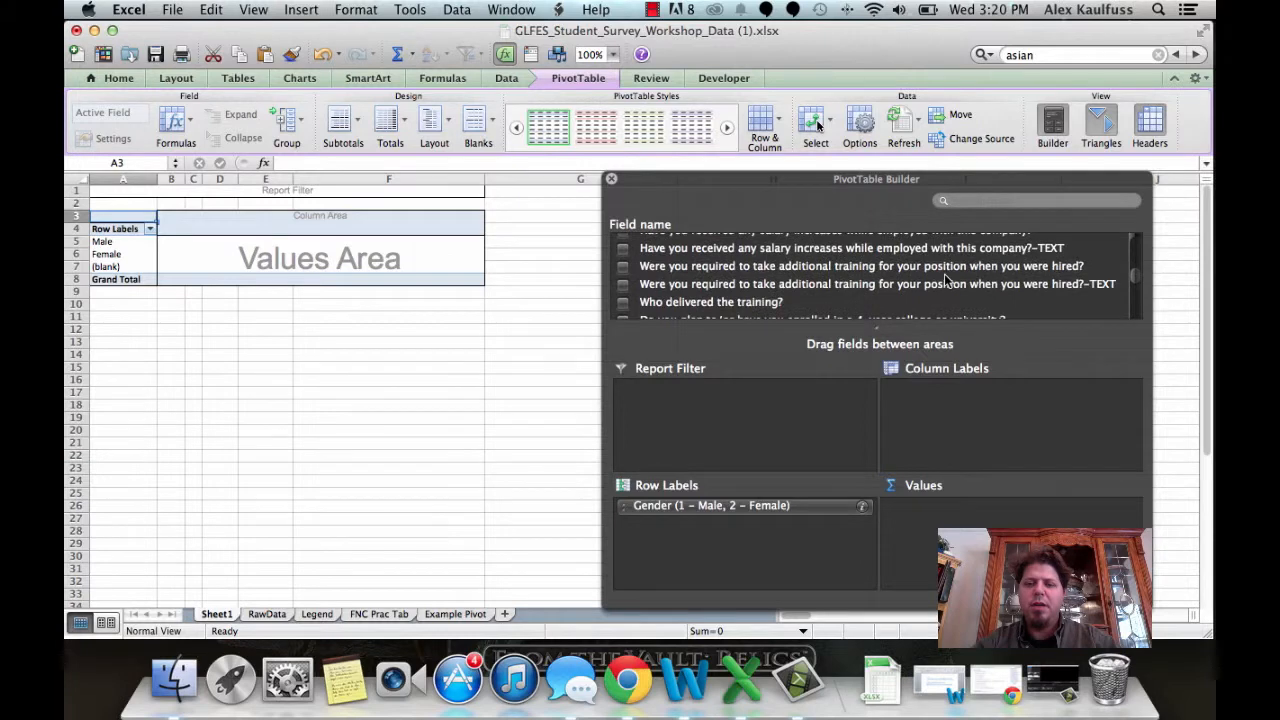
pyautogui.scroll(-10, 944, 280)
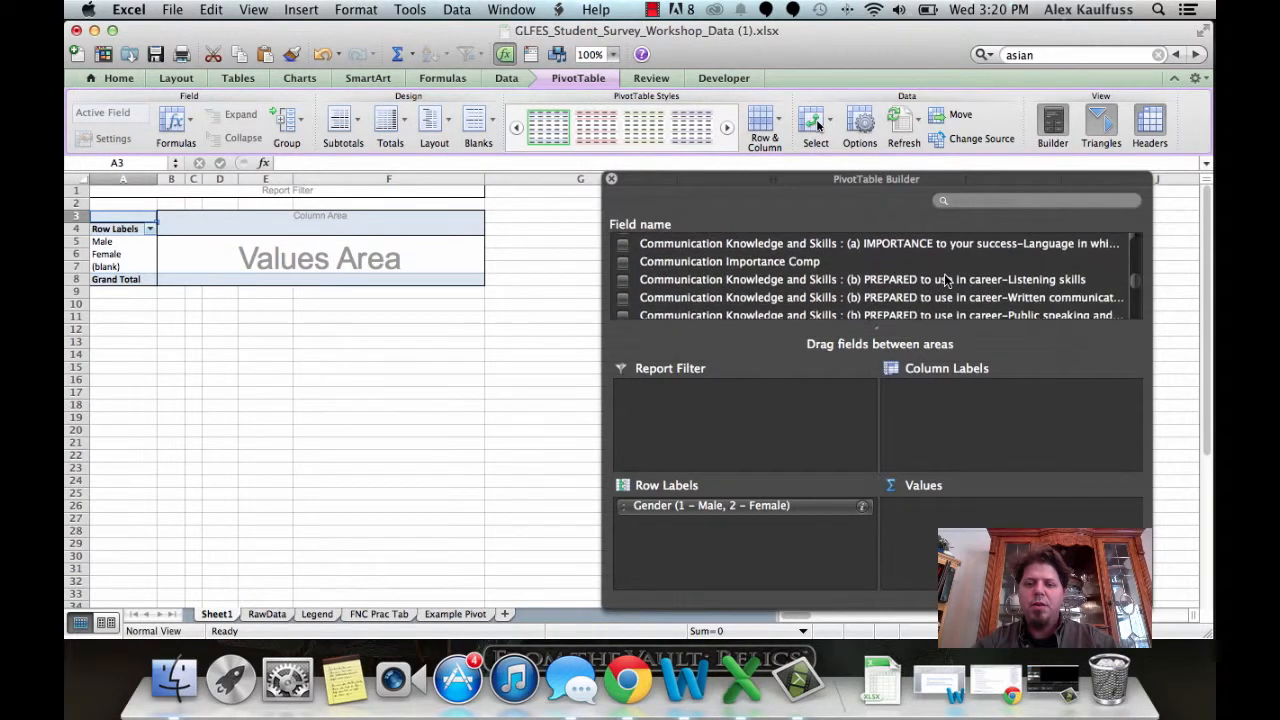
pyautogui.scroll(-5, 944, 276)
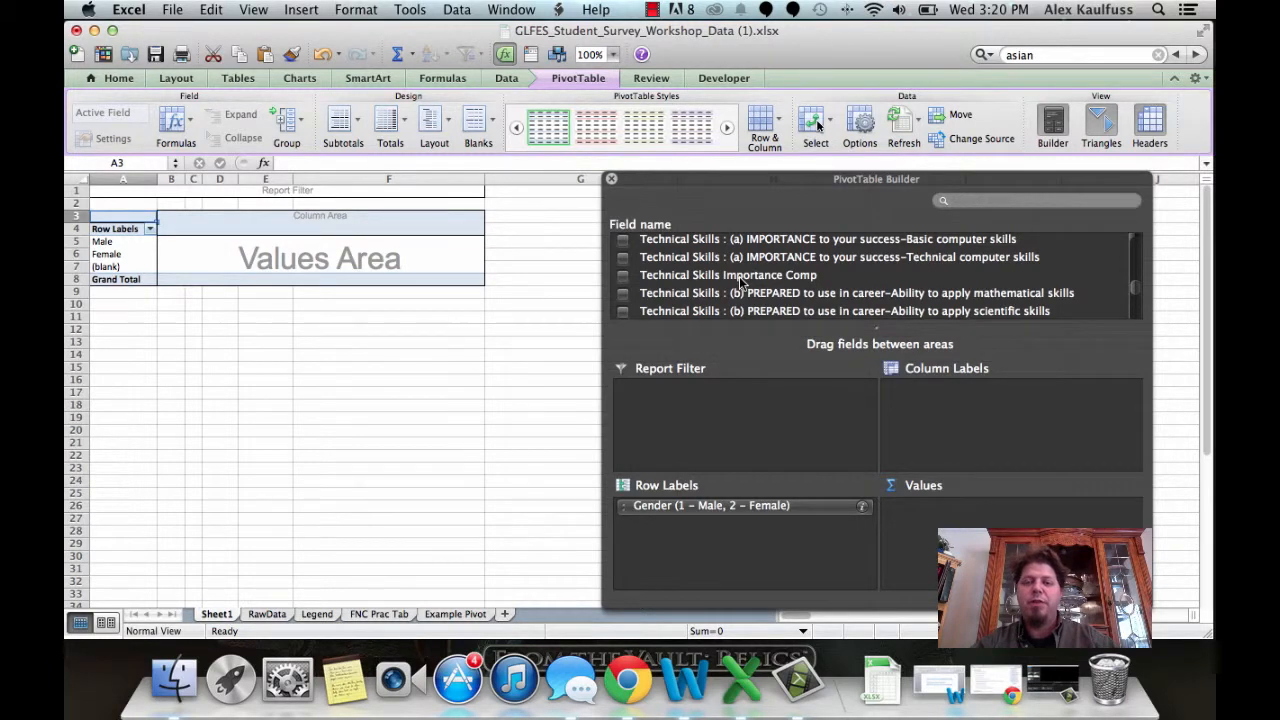
pyautogui.moveTo(739, 276); pyautogui.dragTo(940, 528)
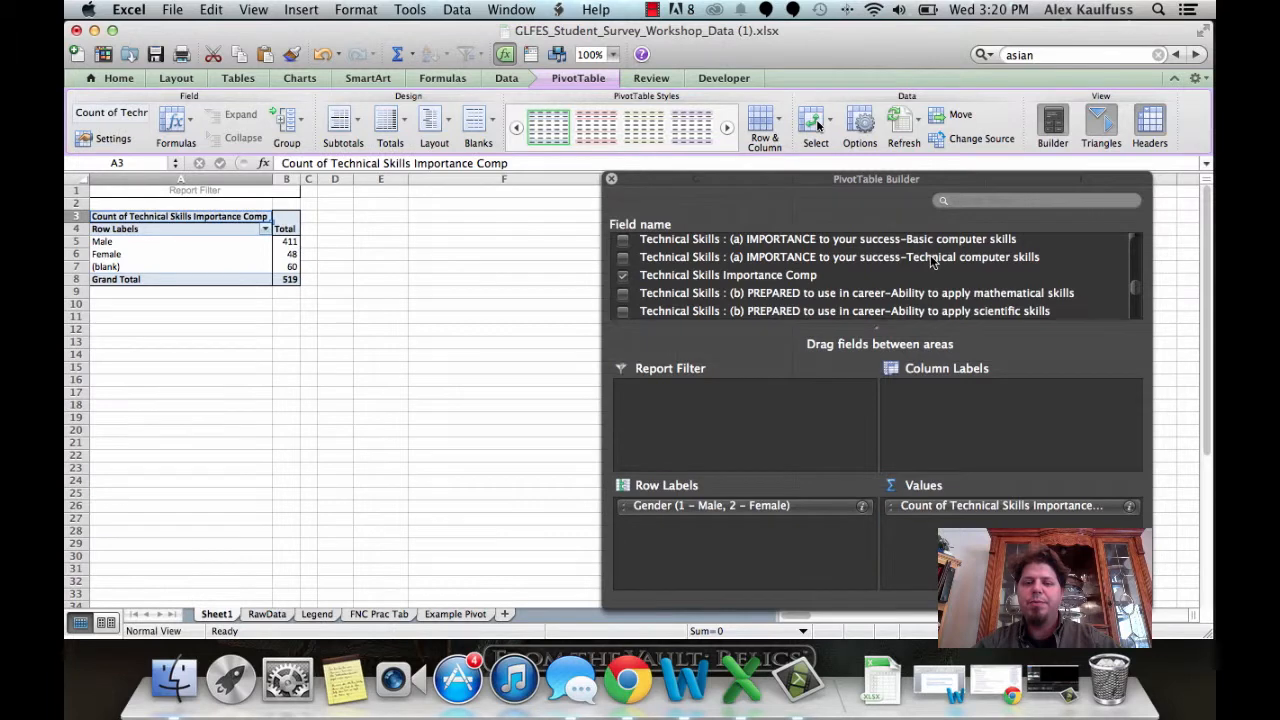
# Step: Add the Technical Skills Preparation Comp field to the pivot's values
pyautogui.scroll(-5, 901, 265)
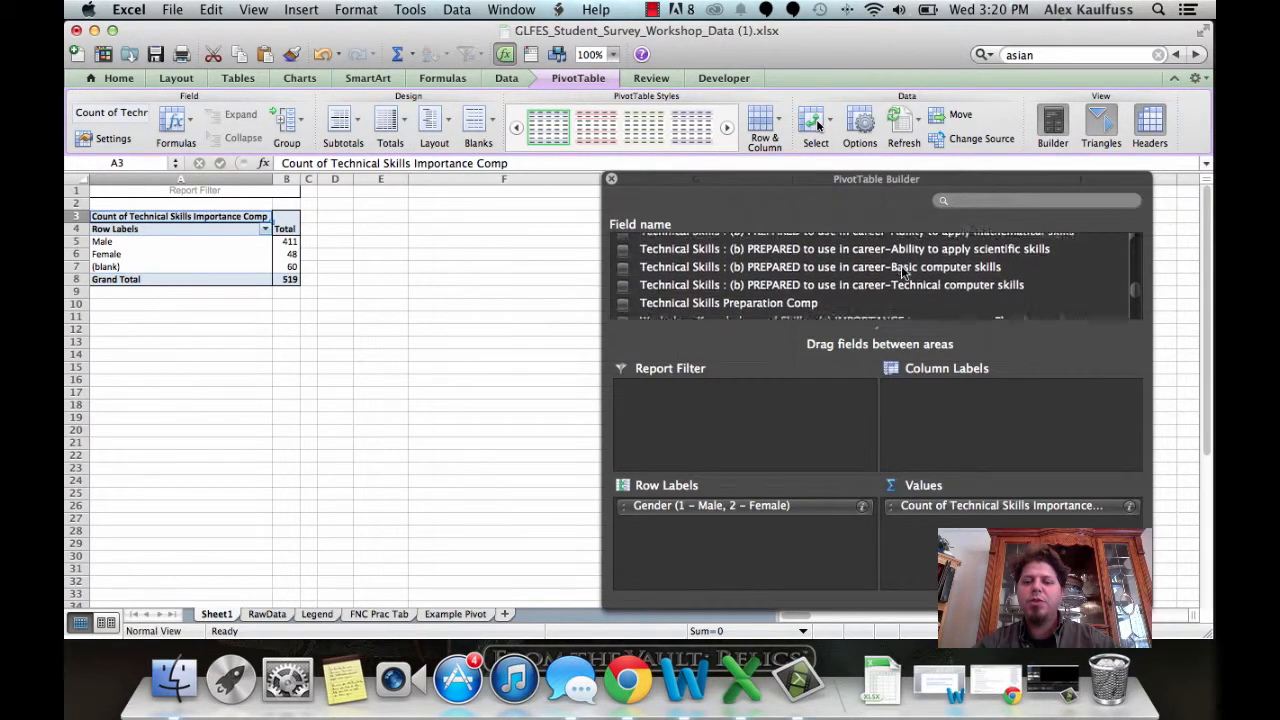
pyautogui.scroll(-1, 901, 265)
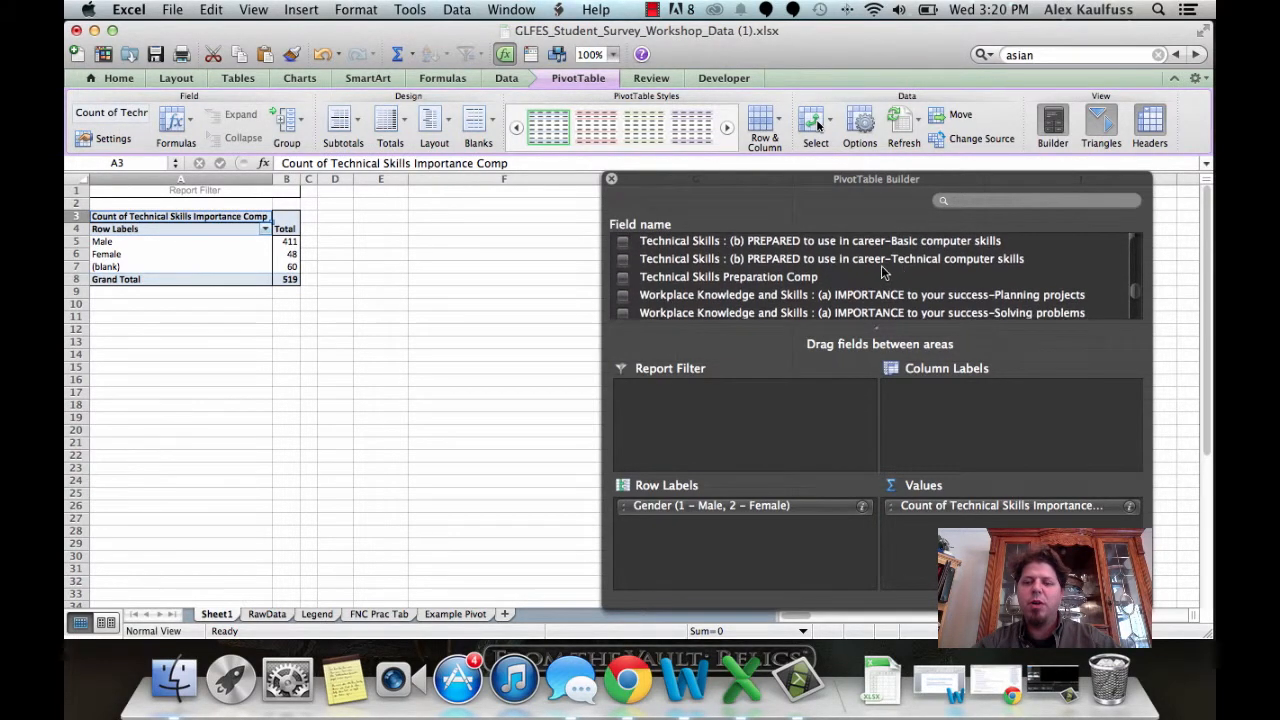
pyautogui.moveTo(714, 279); pyautogui.dragTo(913, 525)
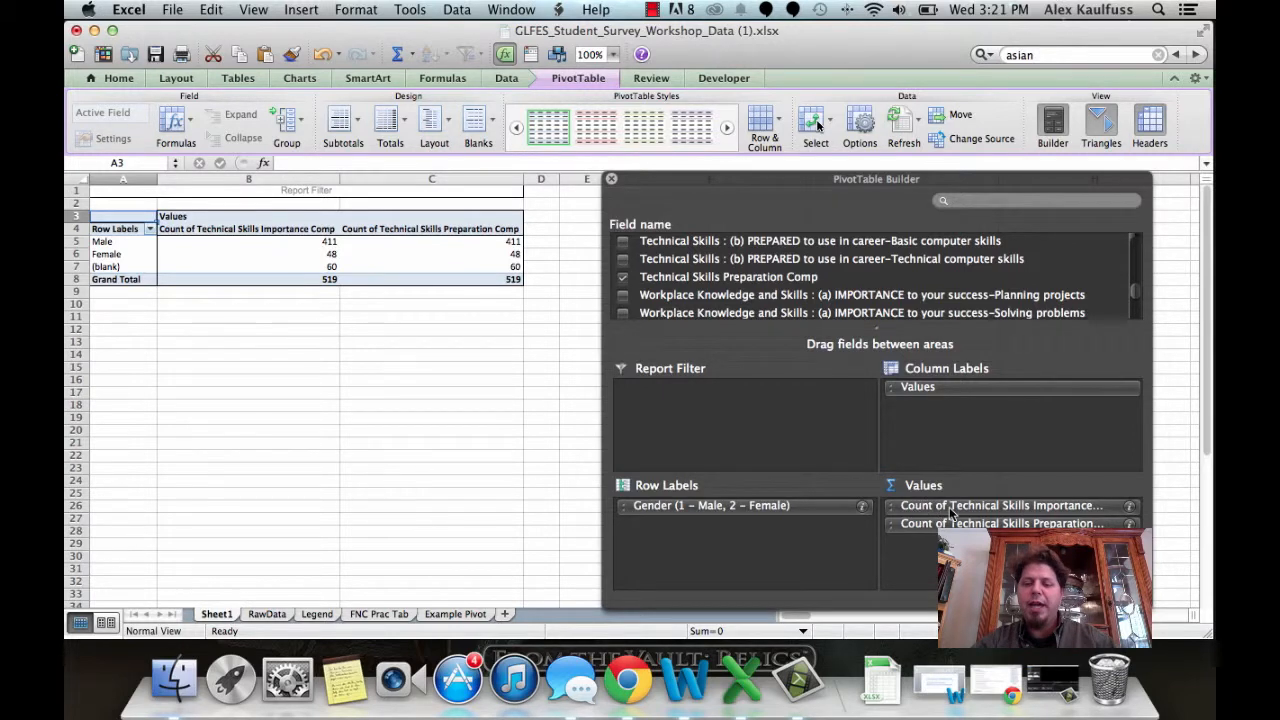
# Step: Summarize both Technical Skills value fields by Average instead of Count
pyautogui.click(1129, 506)
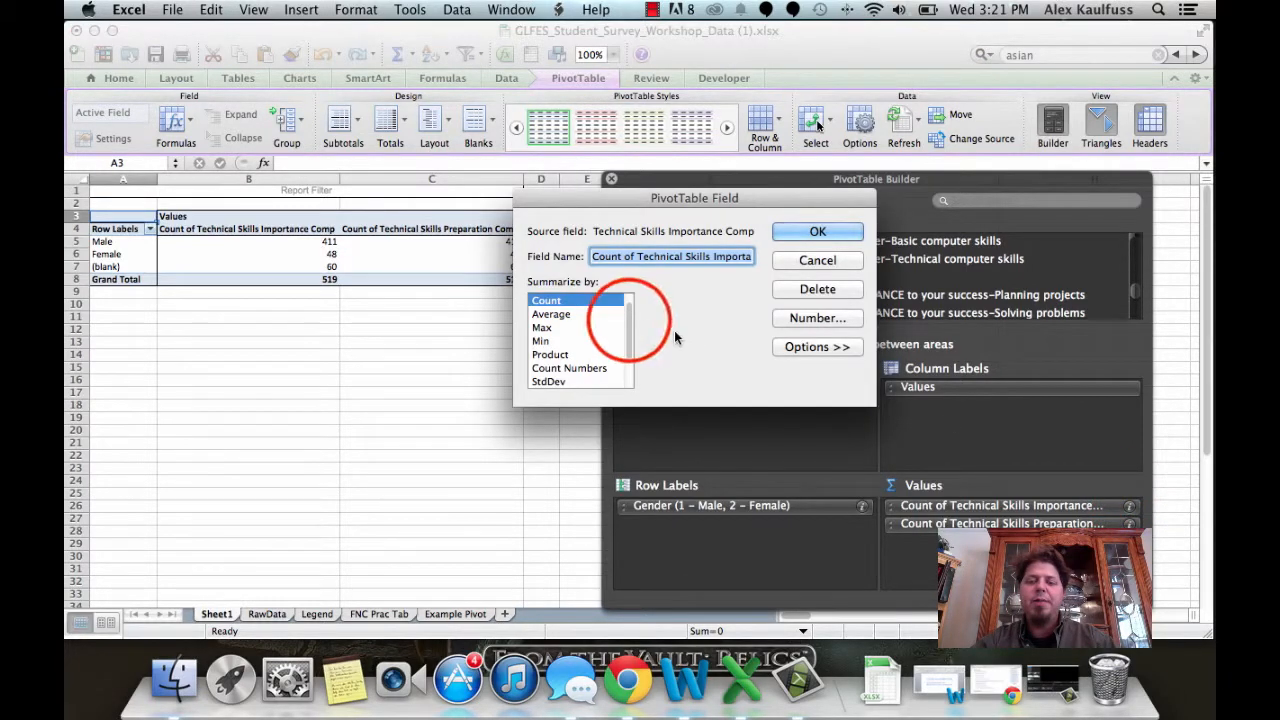
pyautogui.moveTo(629, 320); pyautogui.dragTo(629, 311)
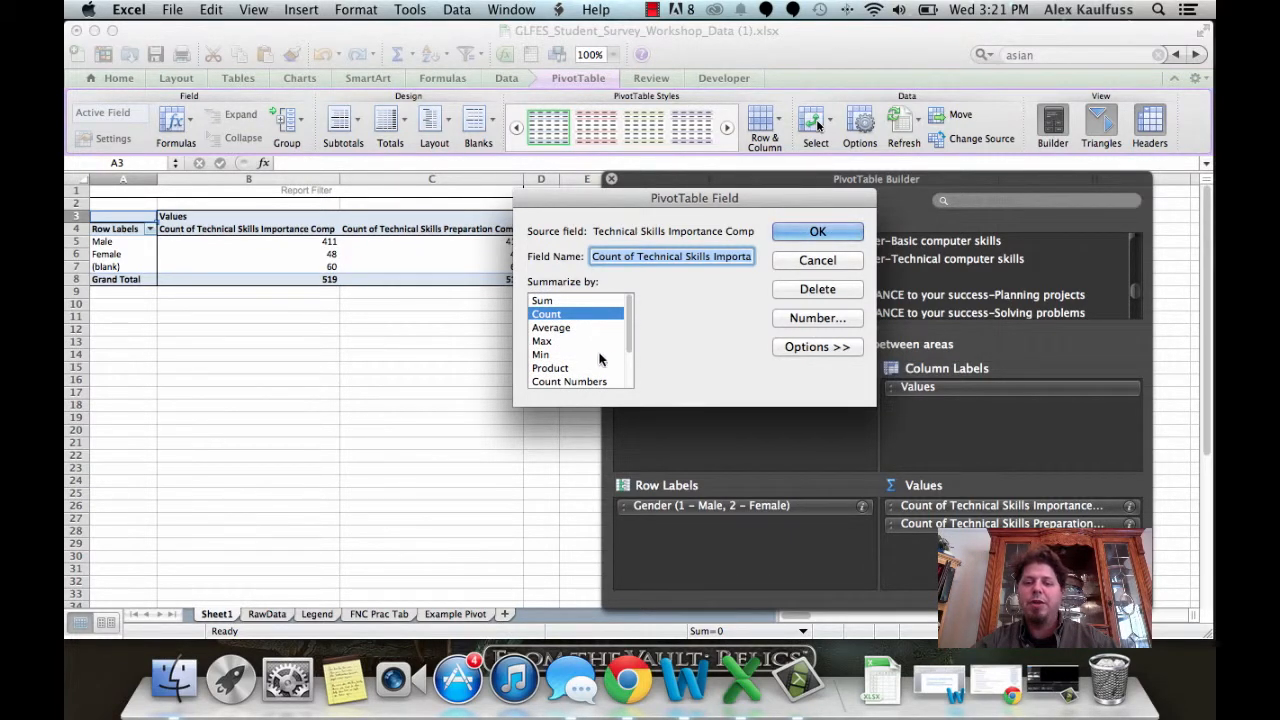
pyautogui.click(551, 327)
pyautogui.click(812, 235)
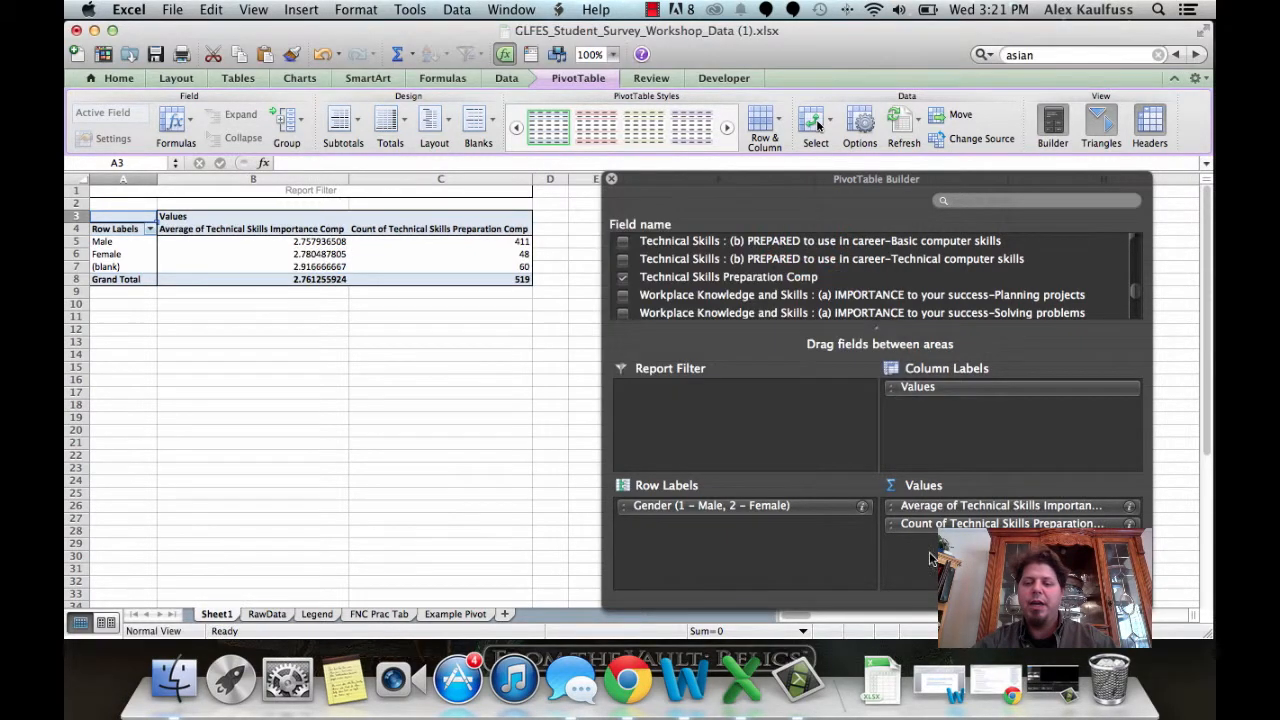
pyautogui.click(1130, 523)
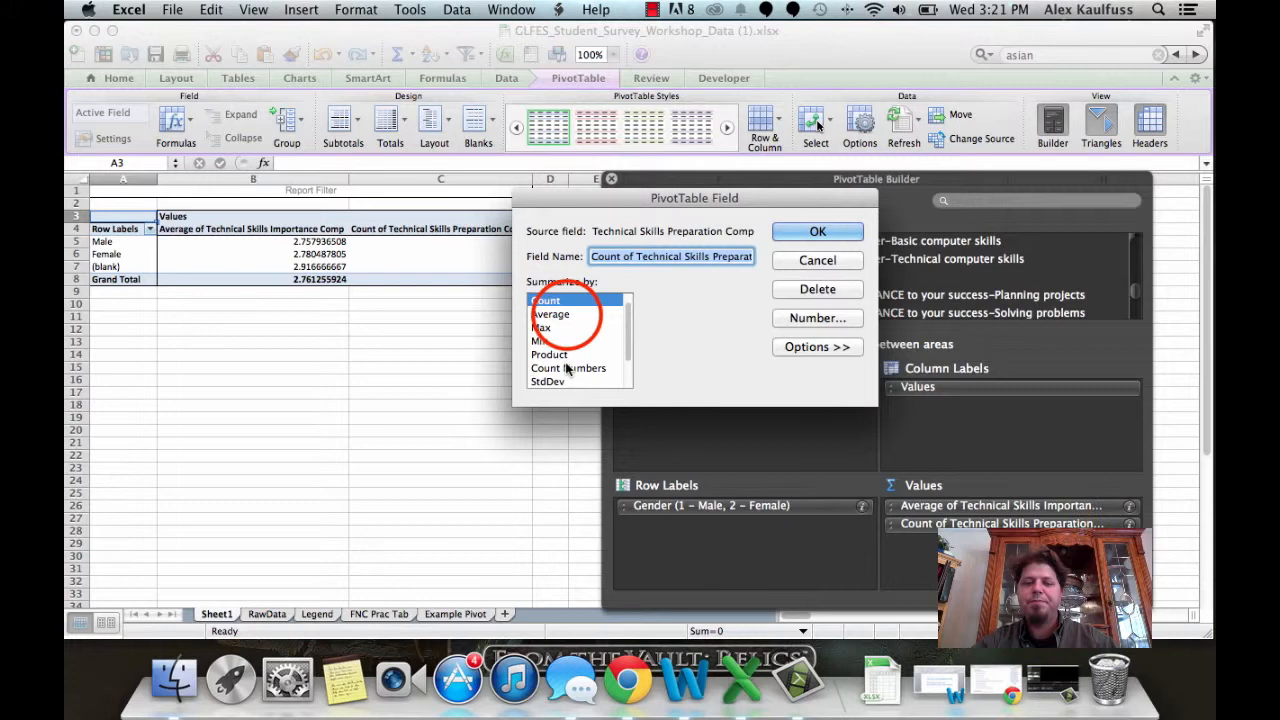
pyautogui.click(565, 315)
pyautogui.click(812, 231)
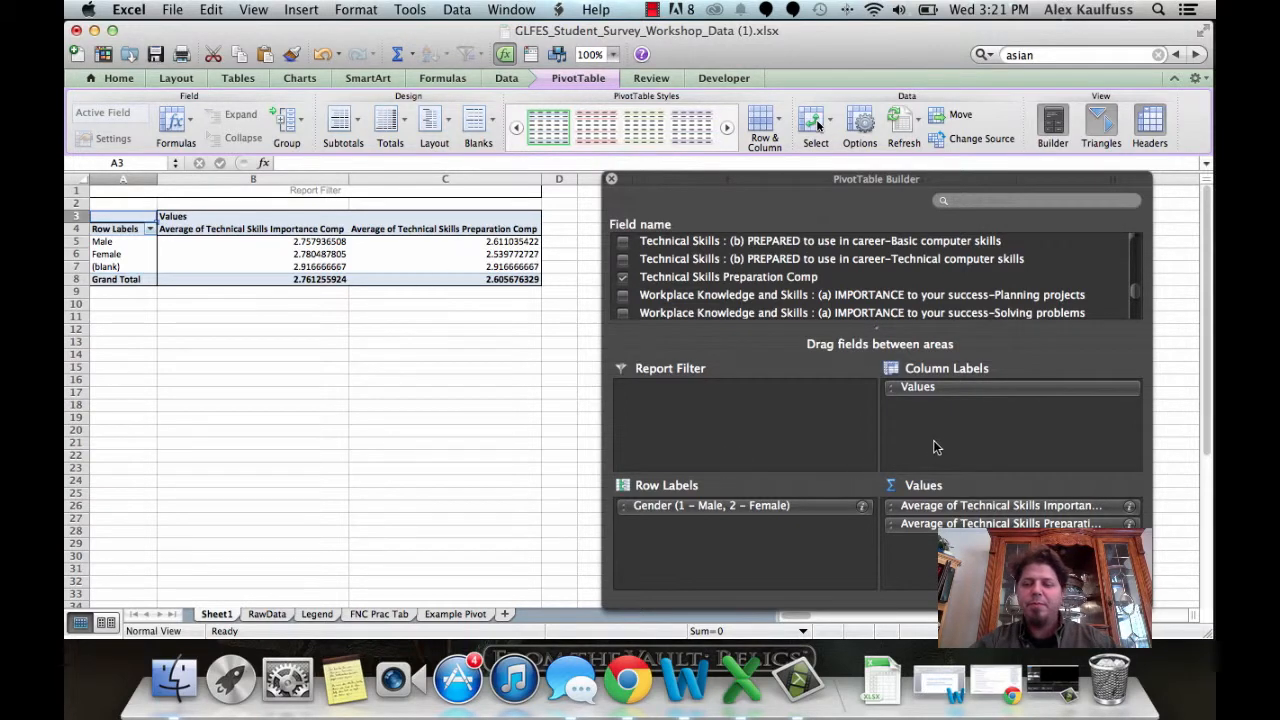
# Step: Add the Workplace Knowledge Importance Comp and Workplace Knowledge Preparation Comp fields to the pivot's values
pyautogui.scroll(-2, 903, 291)
pyautogui.scroll(-3, 903, 291)
pyautogui.moveTo(772, 268); pyautogui.dragTo(940, 541)
pyautogui.scroll(-3, 740, 290)
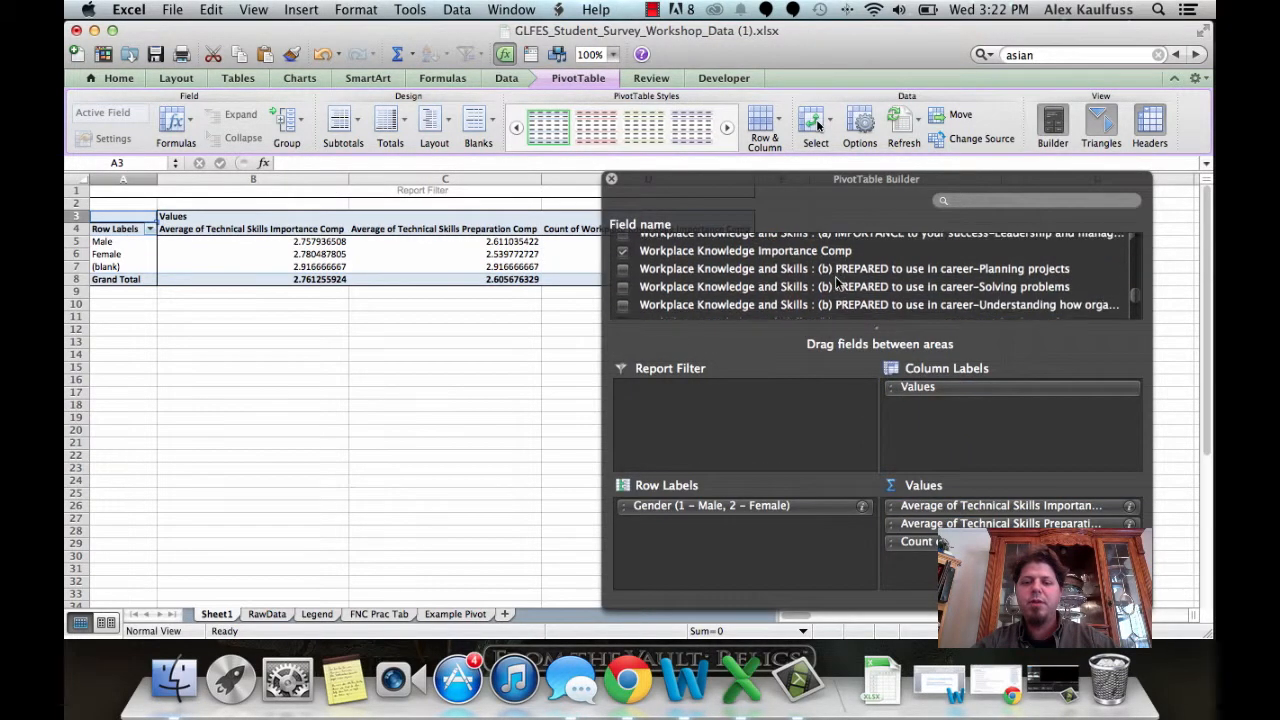
pyautogui.moveTo(760, 298); pyautogui.dragTo(943, 562)
# Step: Summarize both Workplace Knowledge value fields by Average
pyautogui.click(1131, 545)
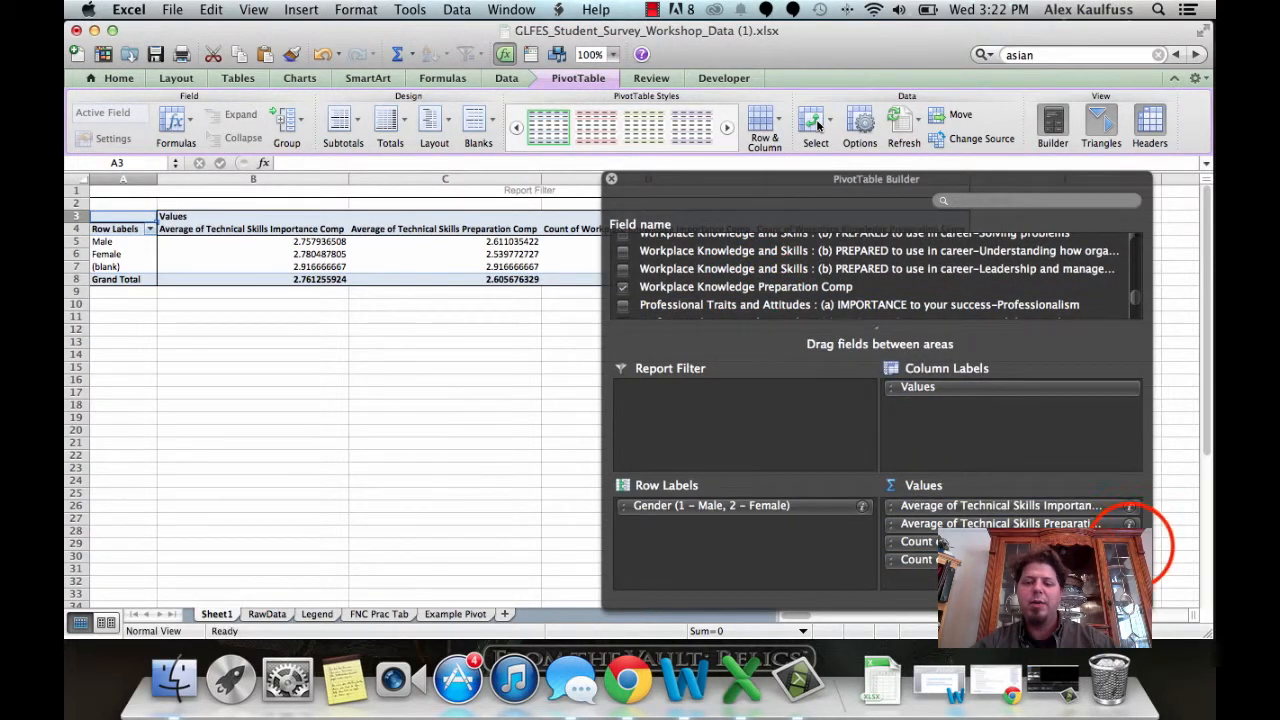
pyautogui.click(555, 316)
pyautogui.click(828, 231)
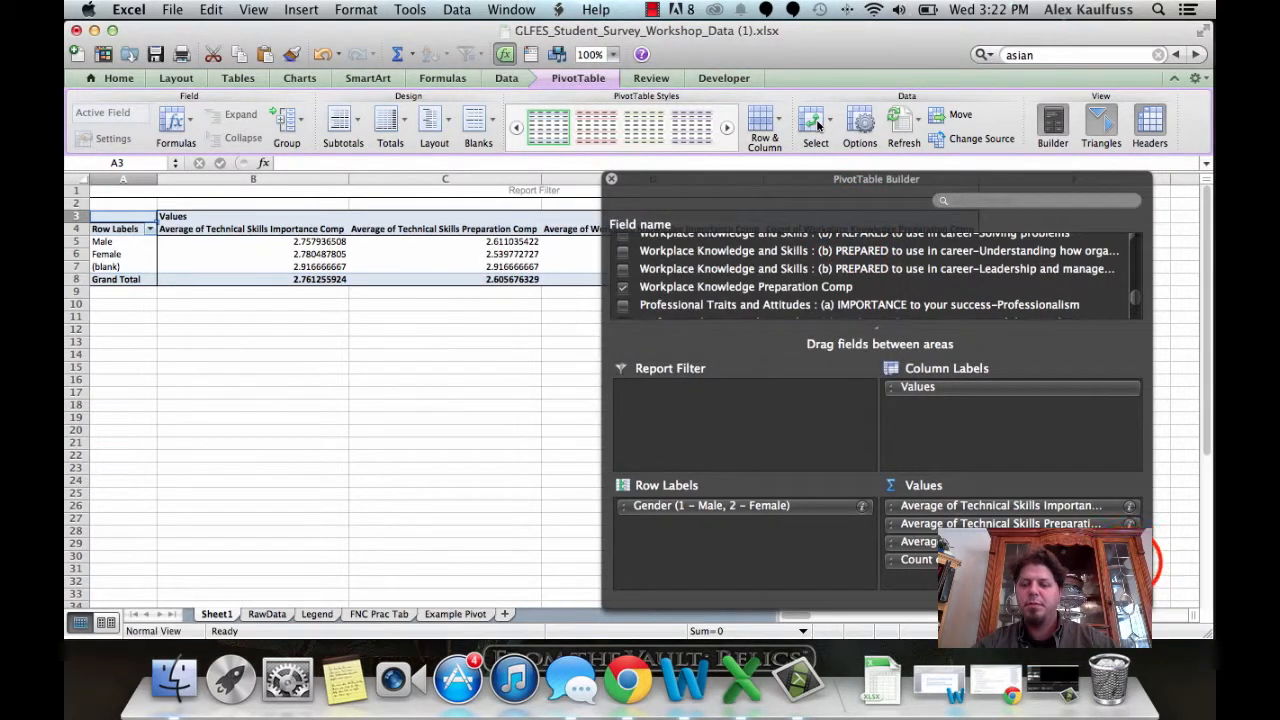
pyautogui.click(1131, 559)
pyautogui.click(558, 316)
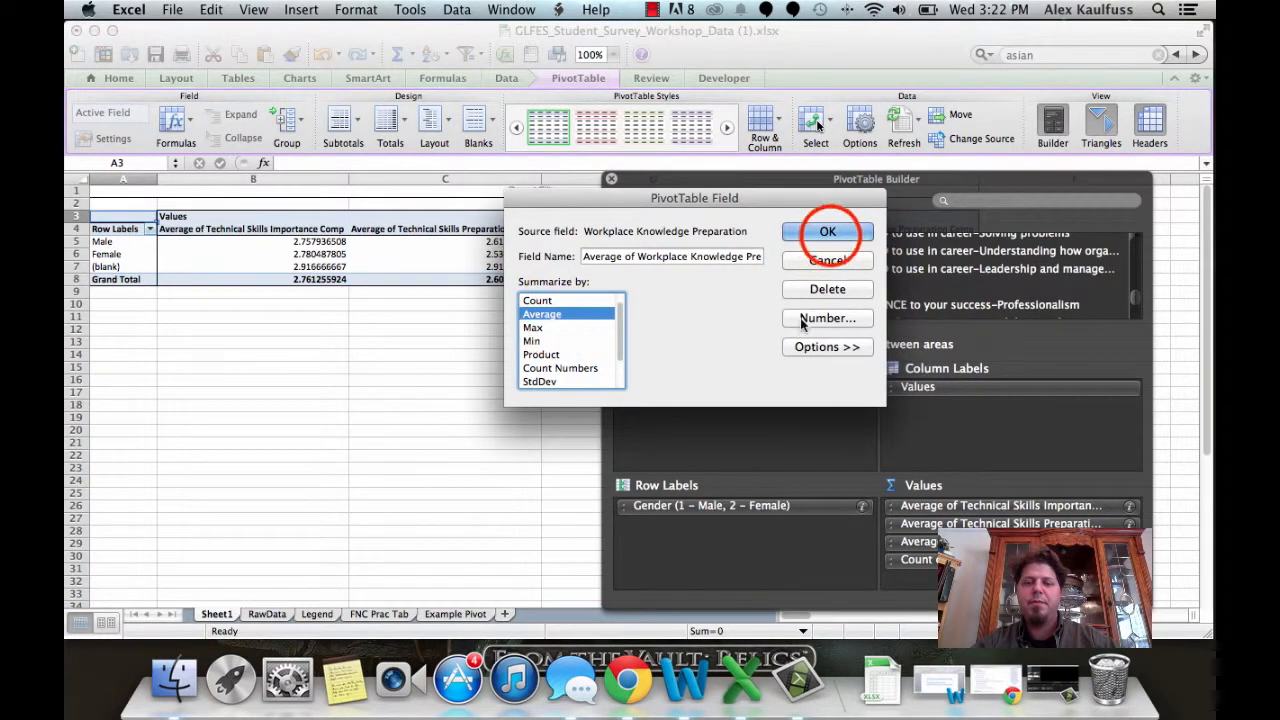
pyautogui.click(830, 235)
# Step: Remove the two Technical Skills averages from the pivot's values
pyautogui.moveTo(836, 181); pyautogui.dragTo(843, 323)
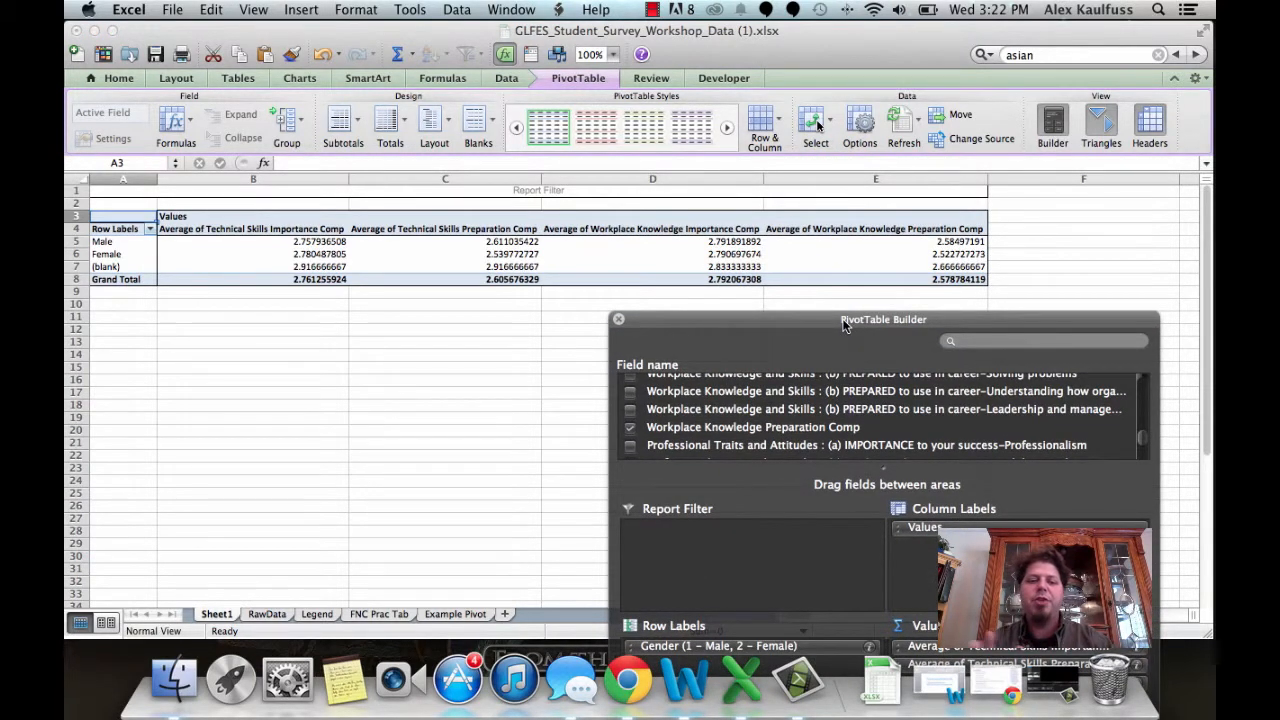
pyautogui.moveTo(843, 323); pyautogui.dragTo(850, 176)
pyautogui.moveTo(1060, 500); pyautogui.dragTo(974, 297)
pyautogui.moveTo(1034, 498); pyautogui.dragTo(990, 305)
pyautogui.click(843, 174)
pyautogui.moveTo(843, 174); pyautogui.dragTo(841, 260)
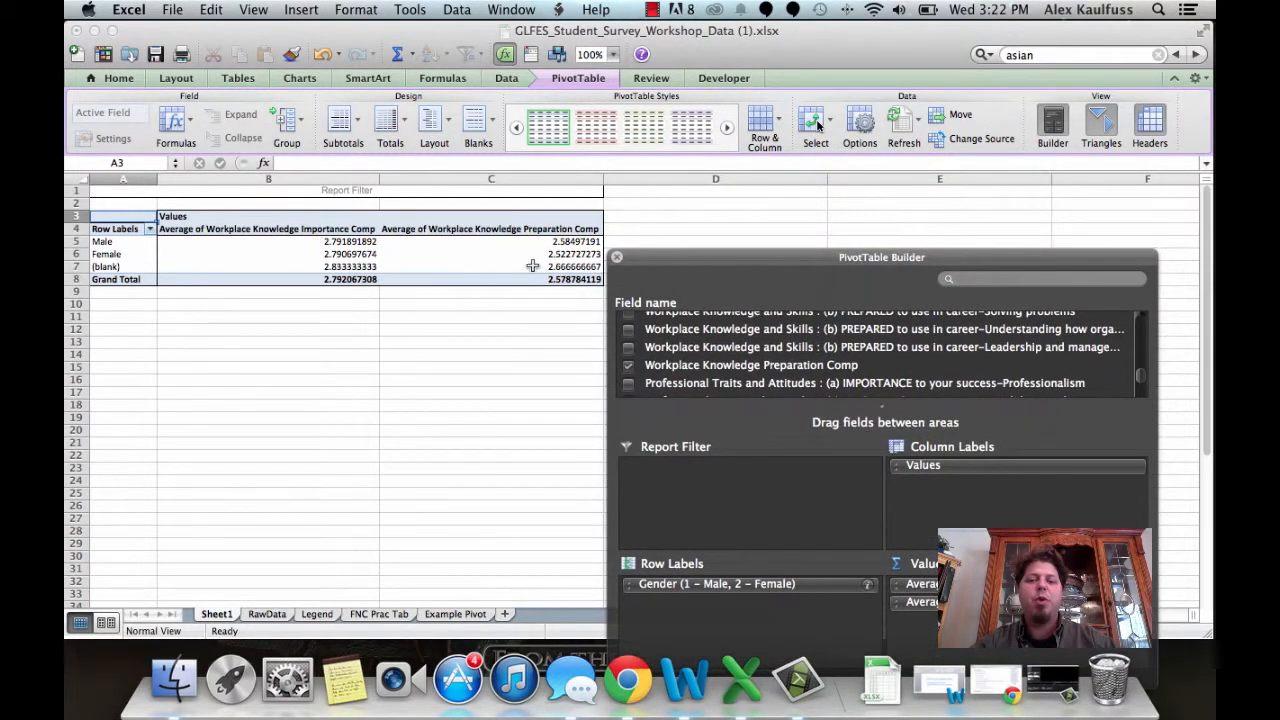
pyautogui.moveTo(816, 257); pyautogui.dragTo(865, 115)
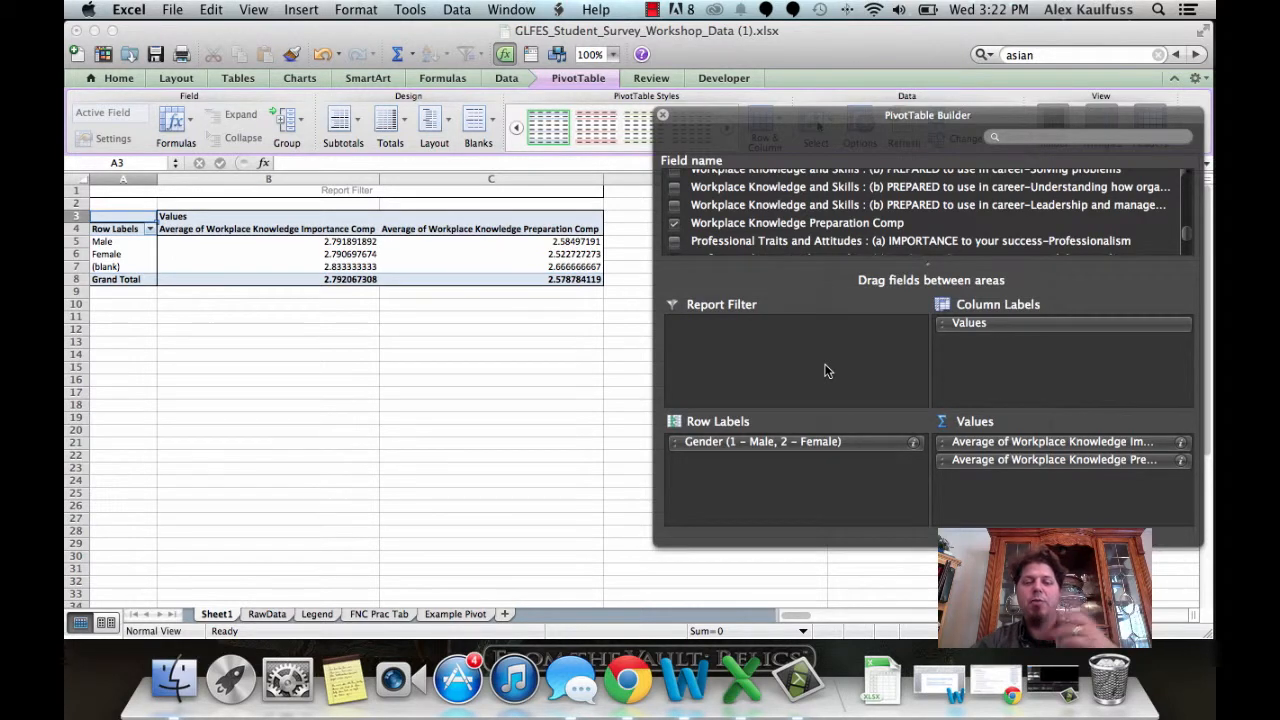
# Step: Replace Gender in the pivot's row labels with the 'I identify as:' field
pyautogui.click(808, 450)
pyautogui.moveTo(805, 450); pyautogui.dragTo(862, 226)
pyautogui.scroll(3, 909, 213)
pyautogui.scroll(15, 909, 213)
pyautogui.scroll(15, 910, 220)
pyautogui.scroll(15, 910, 220)
pyautogui.scroll(10, 910, 220)
pyautogui.scroll(-3, 910, 220)
pyautogui.click(742, 228)
pyautogui.moveTo(742, 230); pyautogui.dragTo(770, 470)
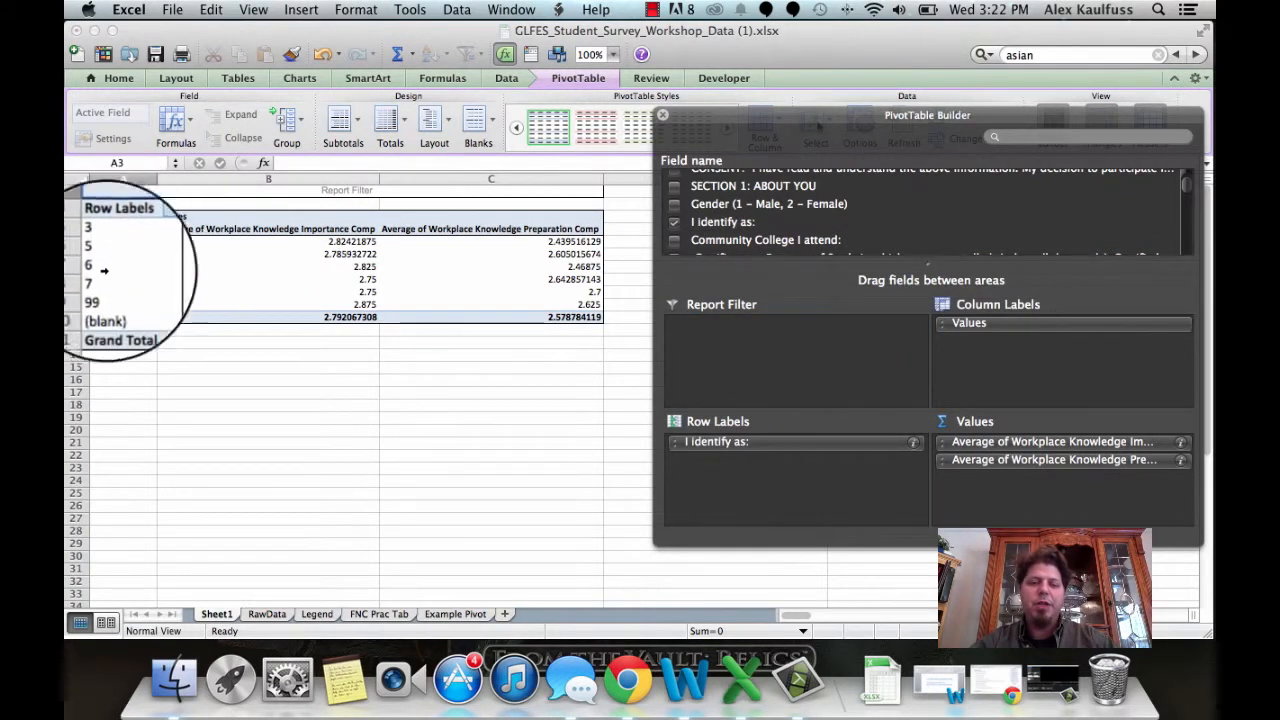
# Step: Compare the pivot's identity row codes with the Ethnicity codes on the Legend sheet
pyautogui.click(314, 614)
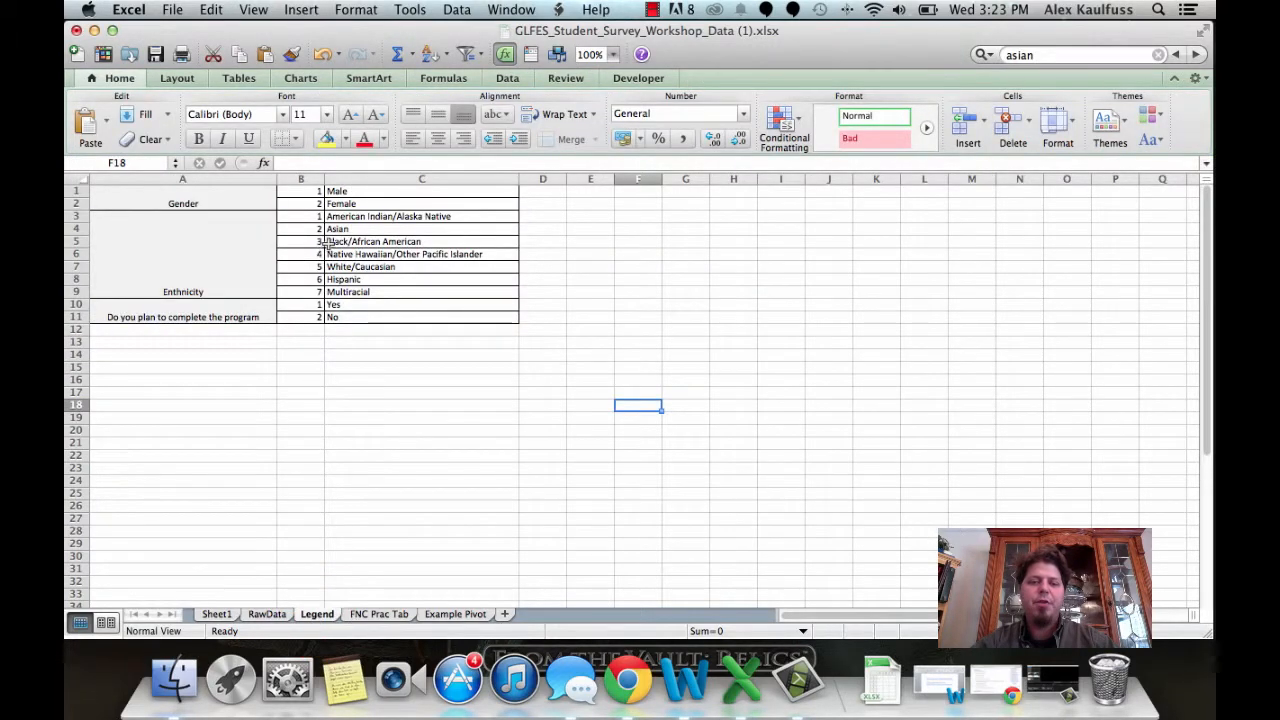
pyautogui.click(221, 617)
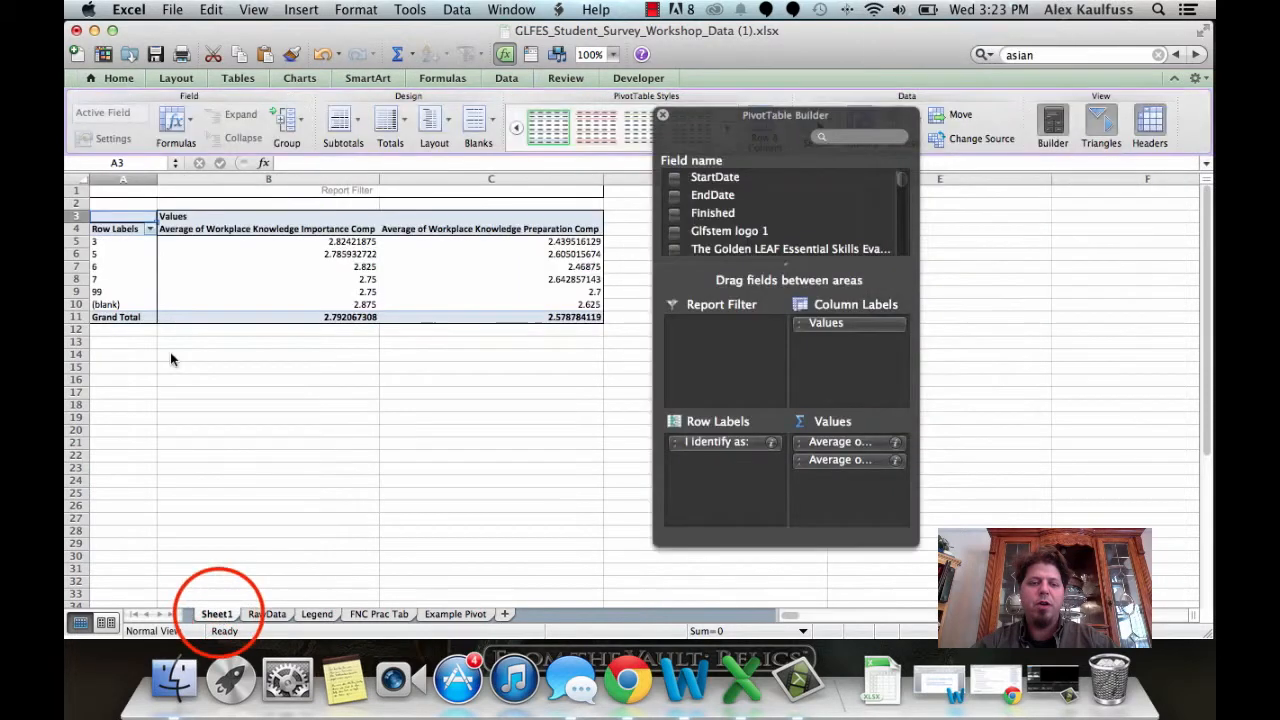
pyautogui.click(314, 614)
pyautogui.click(311, 617)
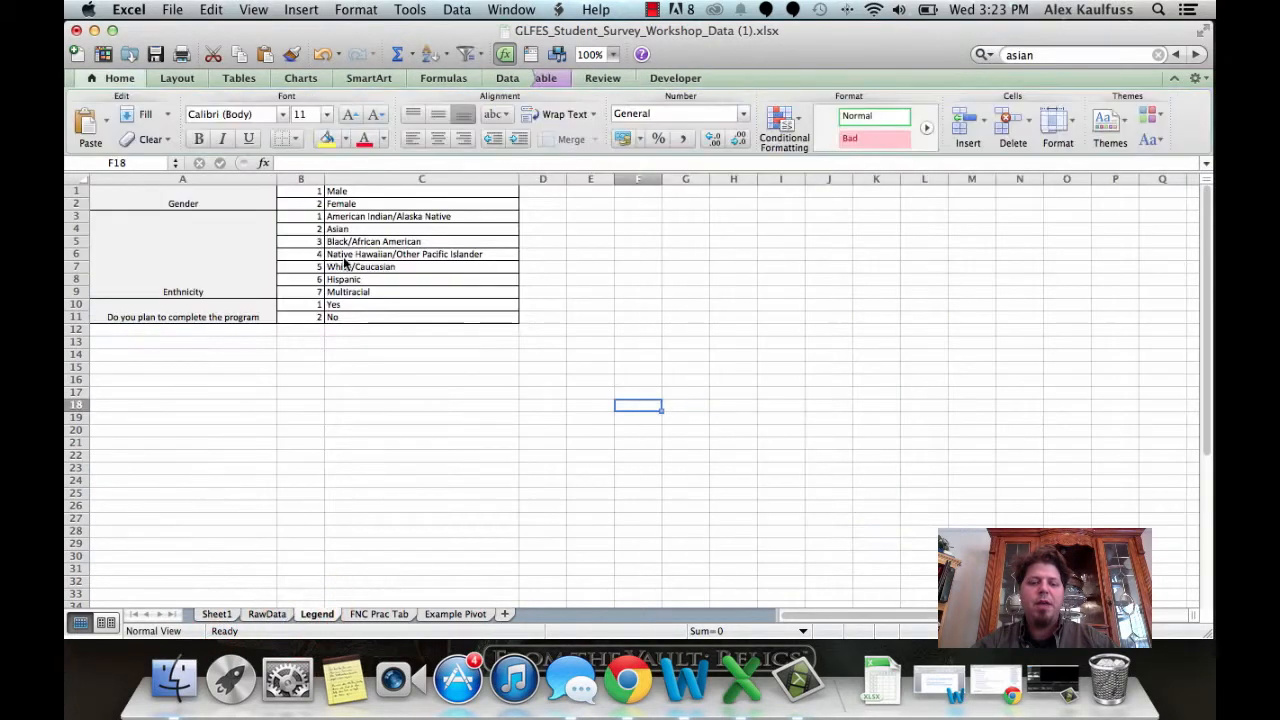
pyautogui.click(216, 614)
pyautogui.moveTo(918, 346); pyautogui.dragTo(1130, 352)
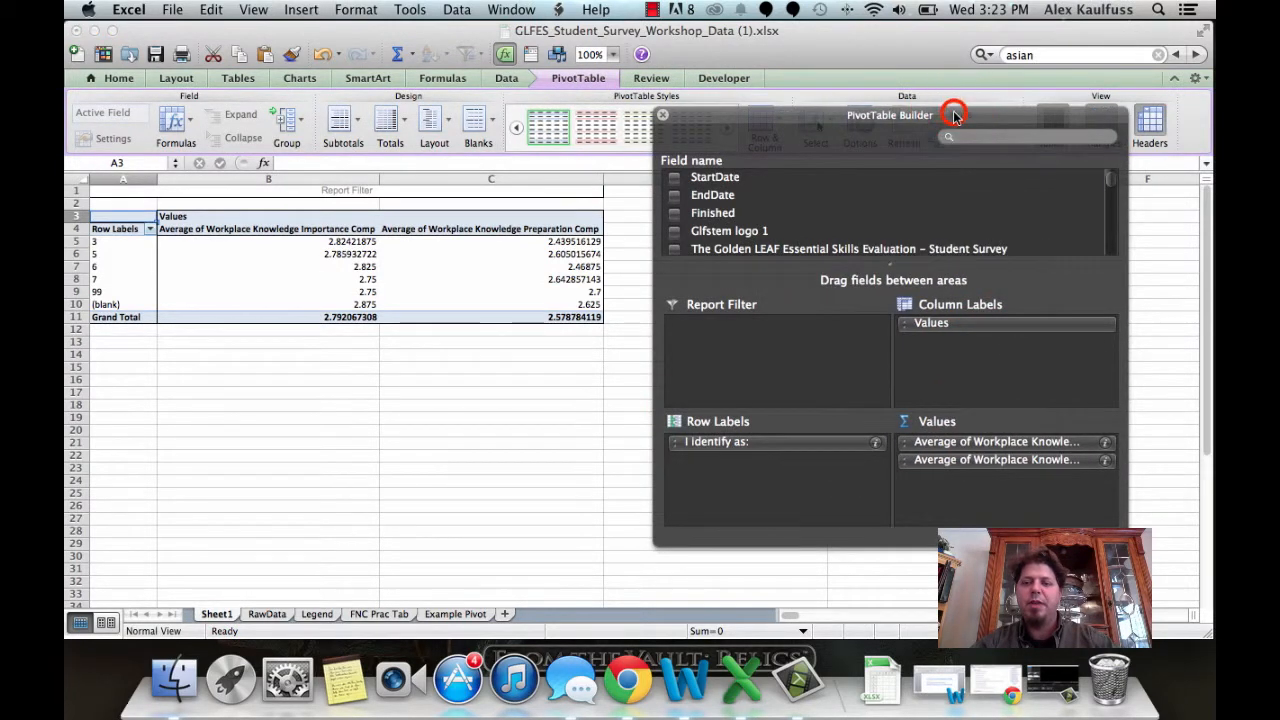
pyautogui.moveTo(954, 114); pyautogui.dragTo(985, 124)
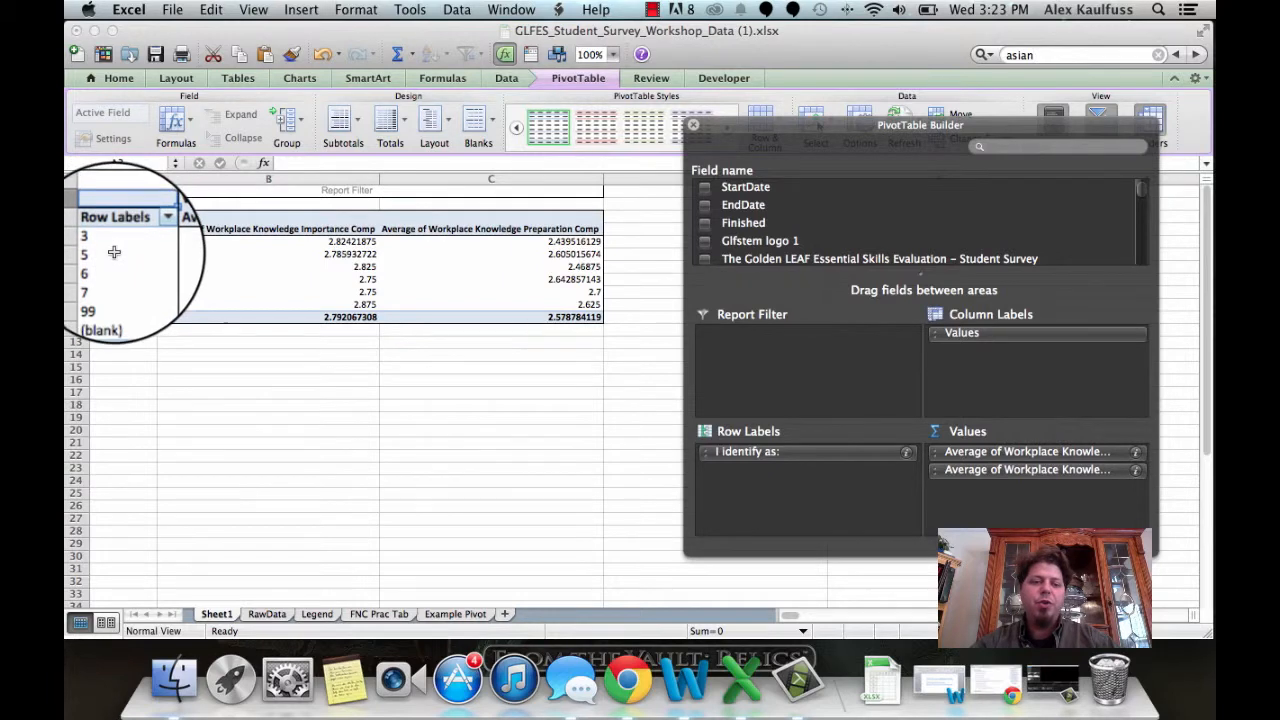
pyautogui.click(316, 614)
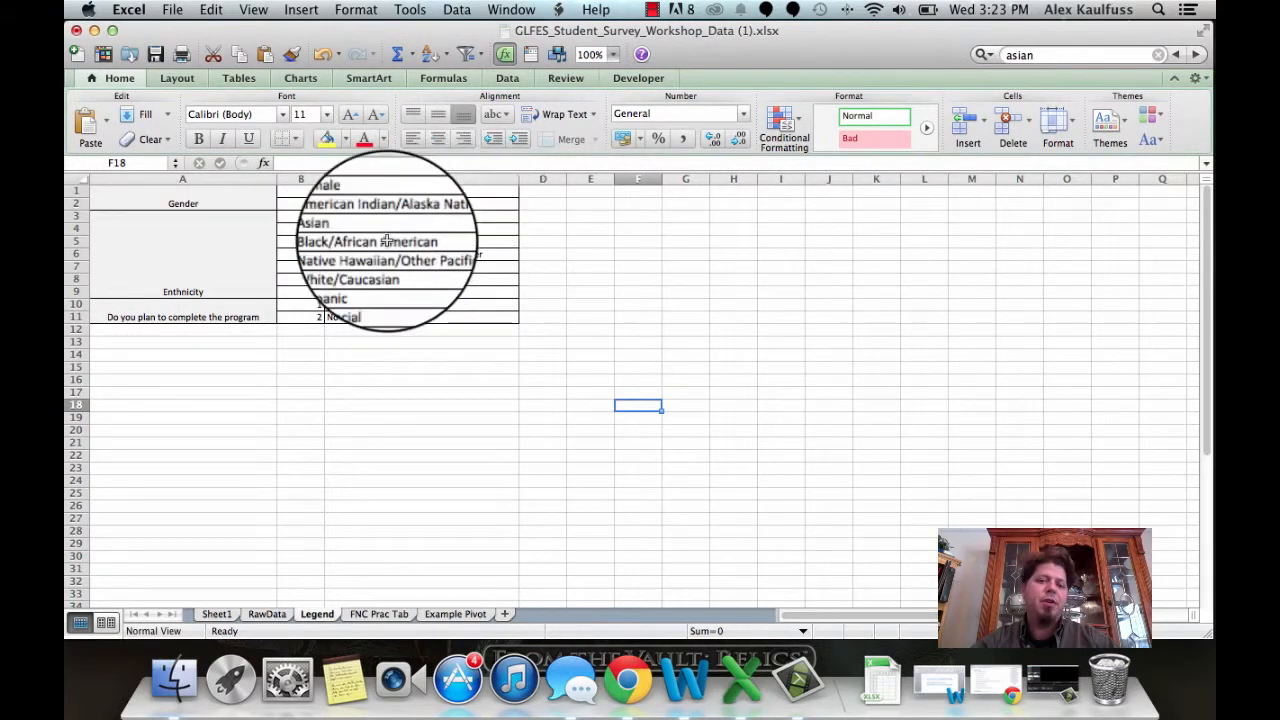
pyautogui.click(216, 614)
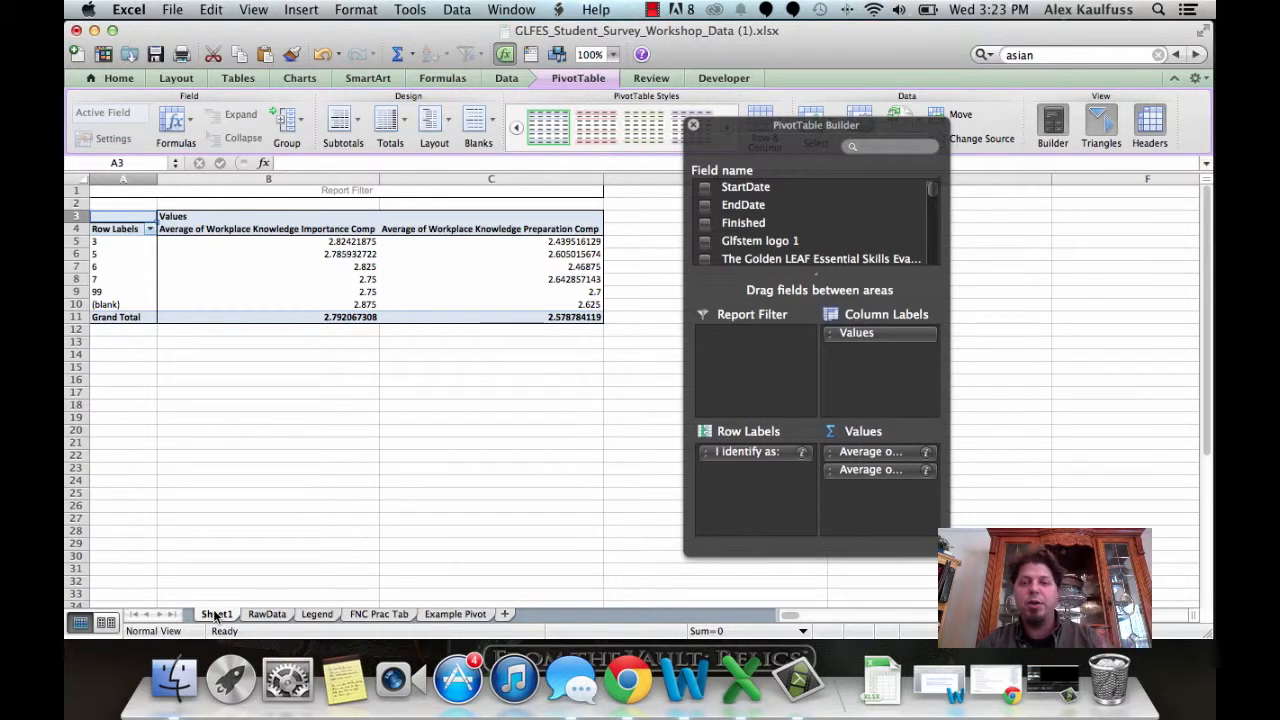
pyautogui.click(950, 381)
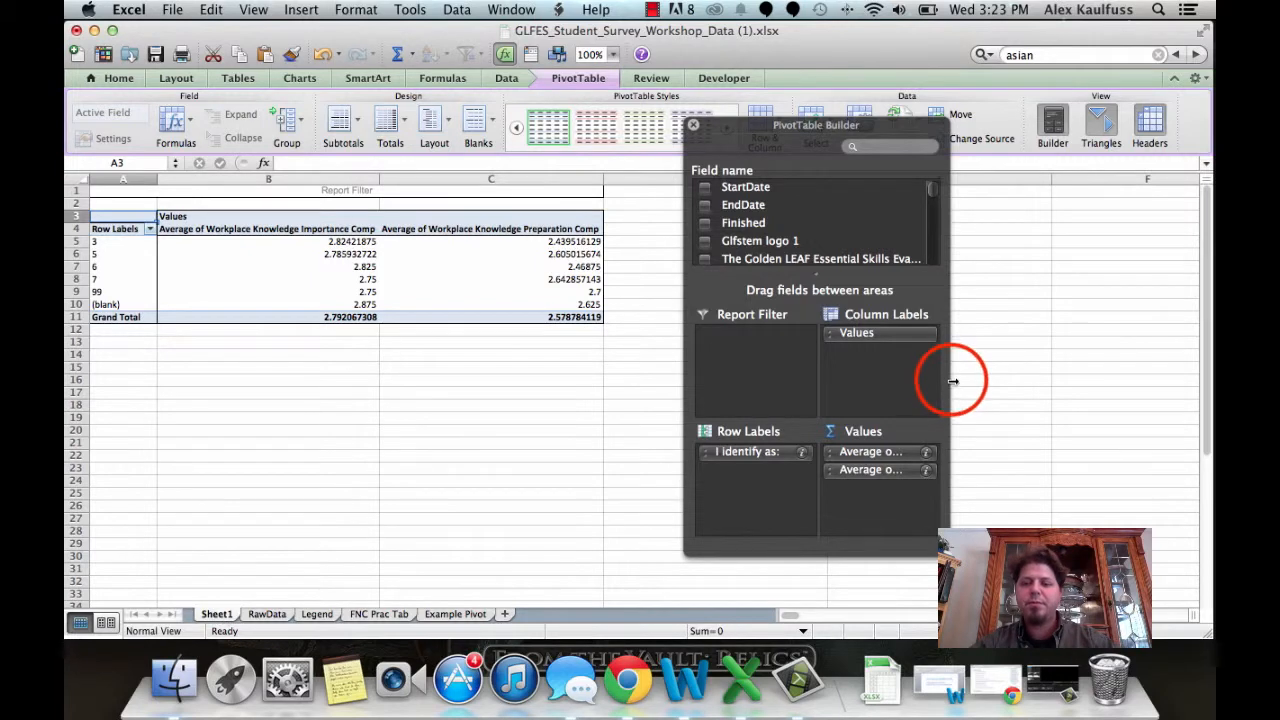
pyautogui.moveTo(952, 381); pyautogui.dragTo(1180, 381)
pyautogui.moveTo(921, 133)
pyautogui.mouseDown()
pyautogui.moveTo(890, 133)
pyautogui.moveTo(923, 143)
pyautogui.mouseUp()
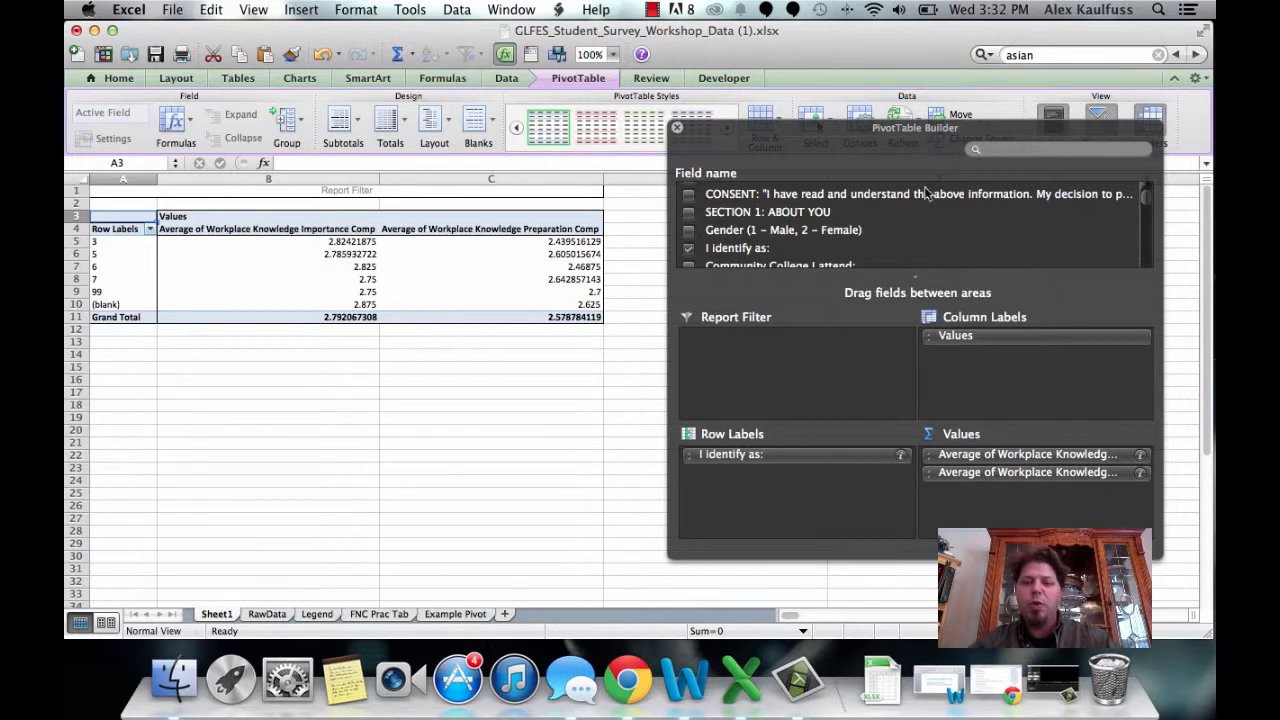
pyautogui.scroll(-1, 897, 249)
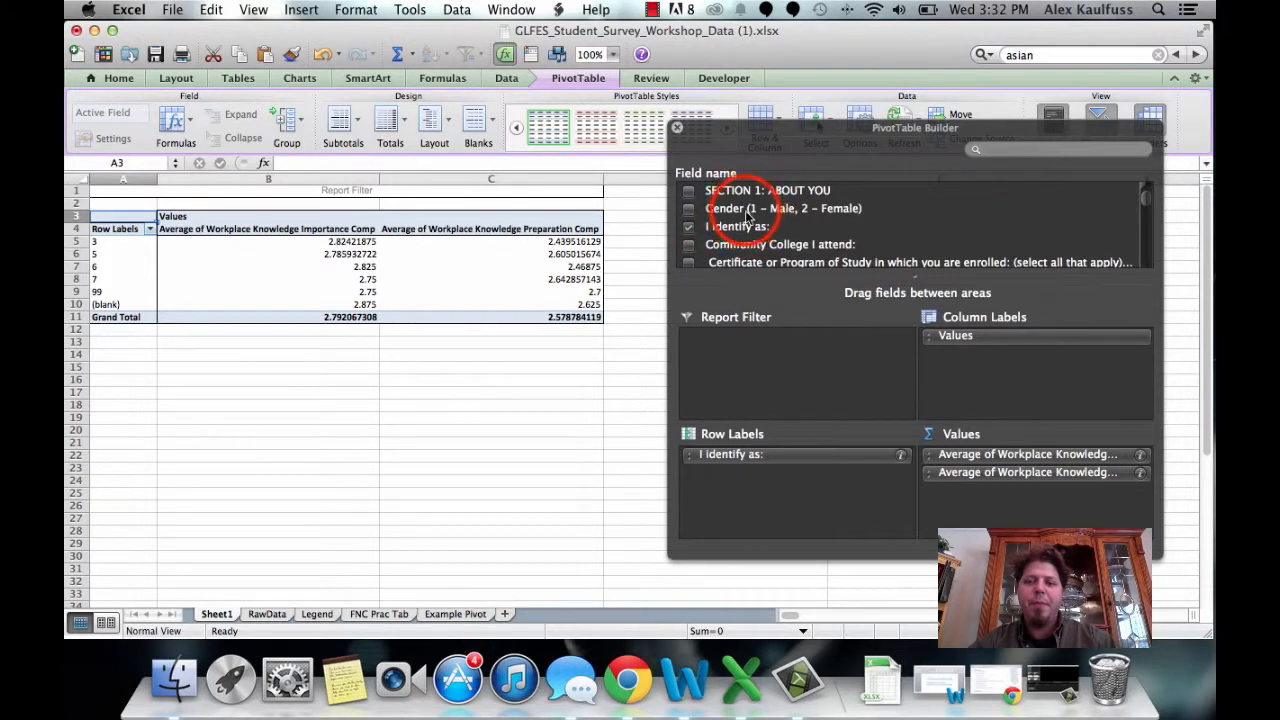
# Step: Add the Gender (1 – Male, 2 – Female) field to the pivot's report filter
pyautogui.moveTo(749, 208); pyautogui.dragTo(806, 360)
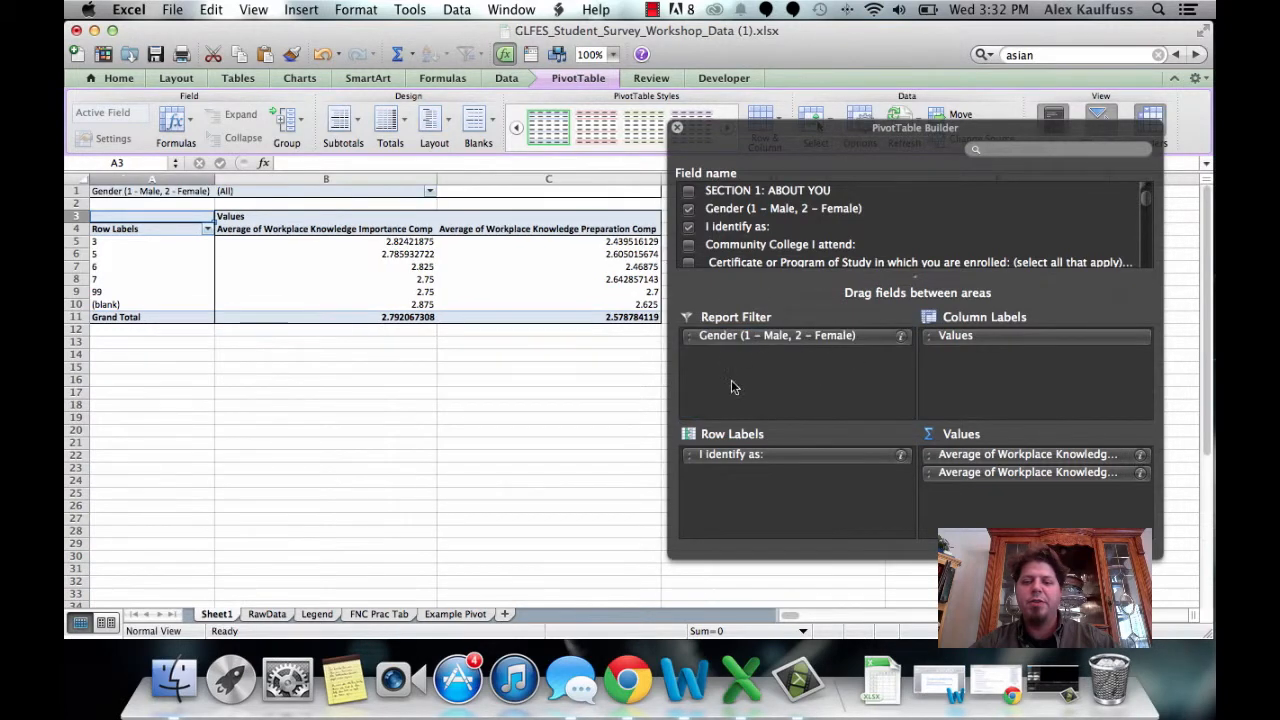
pyautogui.moveTo(828, 138); pyautogui.dragTo(854, 172)
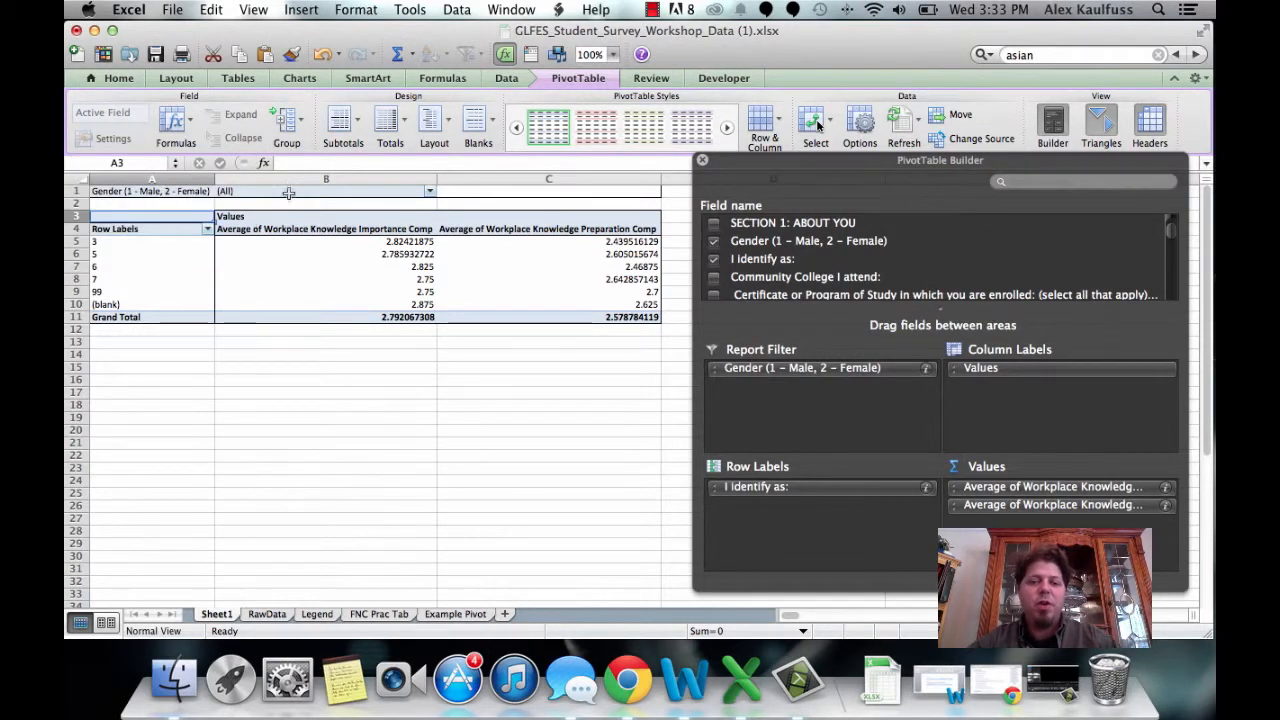
# Step: Filter the pivot by gender to show only Male respondents
pyautogui.click(428, 192)
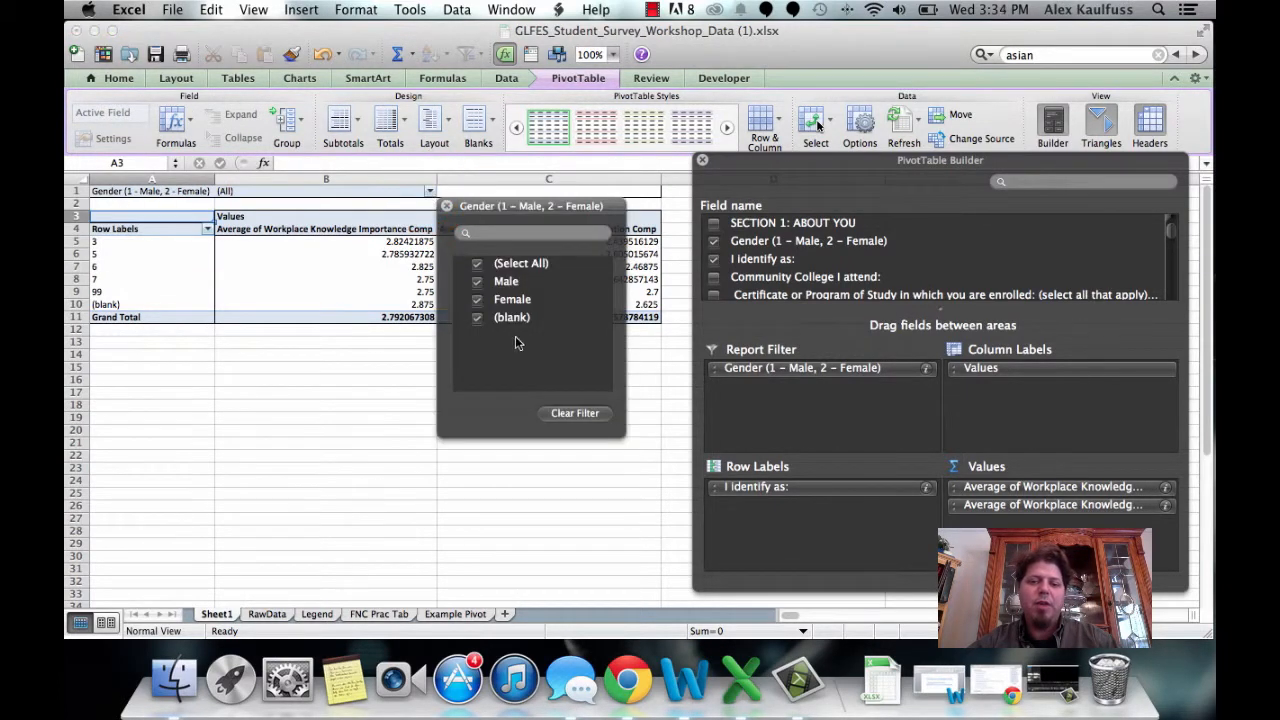
pyautogui.click(477, 265)
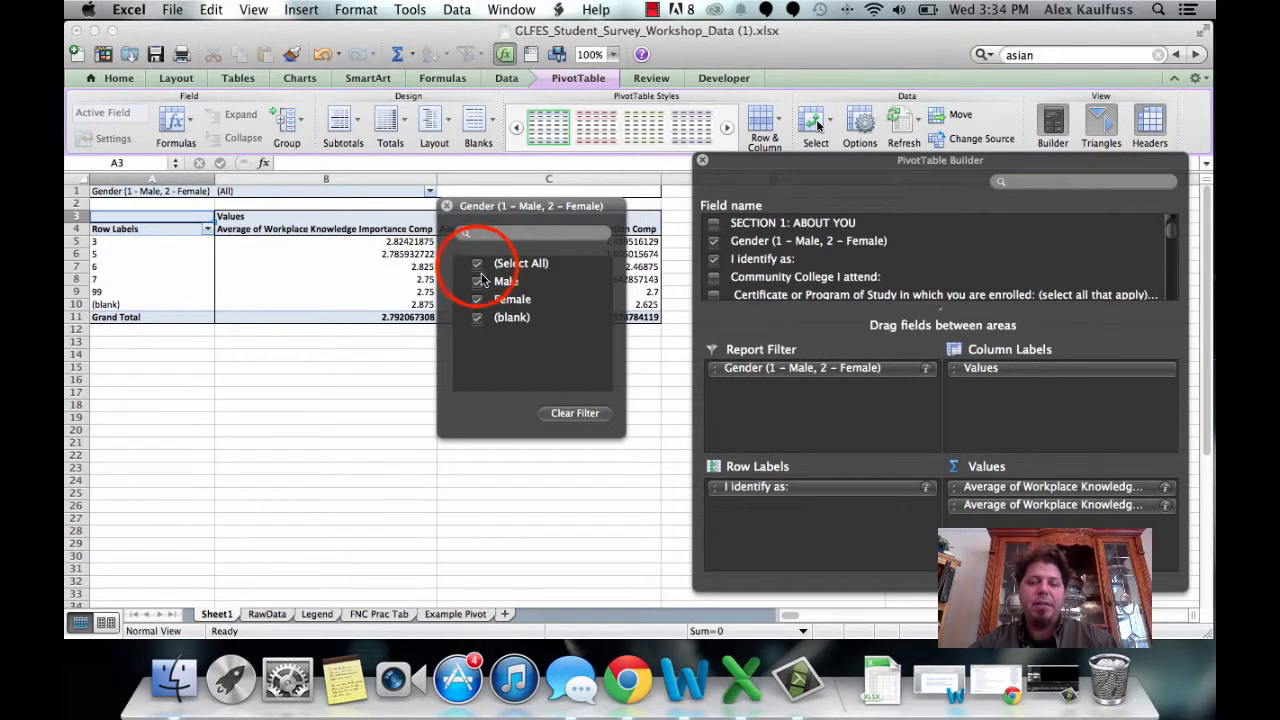
pyautogui.moveTo(527, 209); pyautogui.dragTo(550, 324)
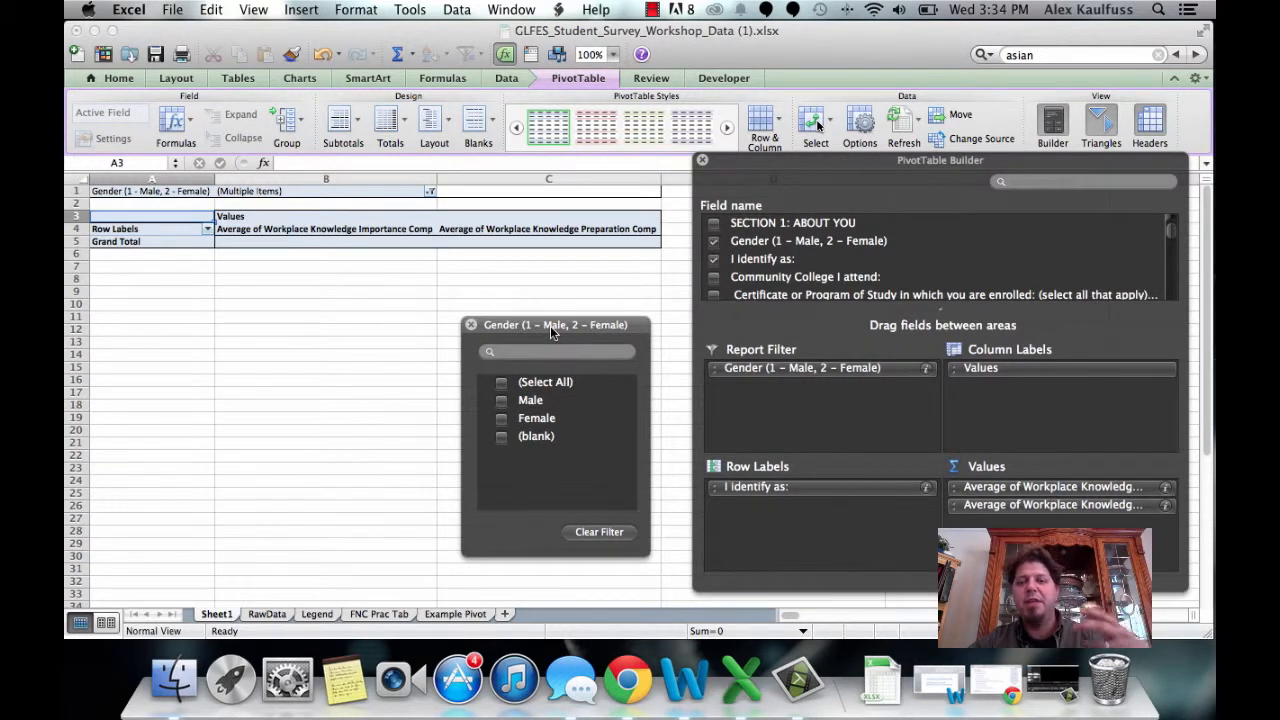
pyautogui.click(501, 400)
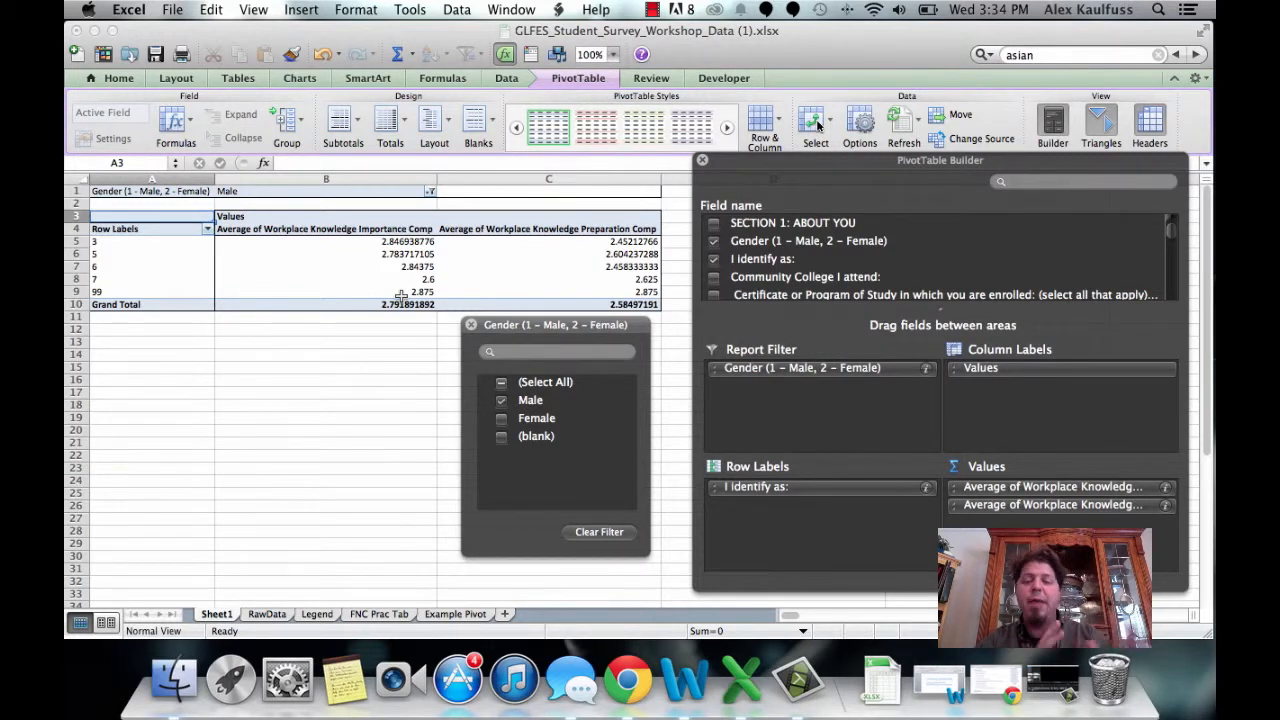
# Step: Switch the gender filter to show only Female respondents
pyautogui.click(501, 400)
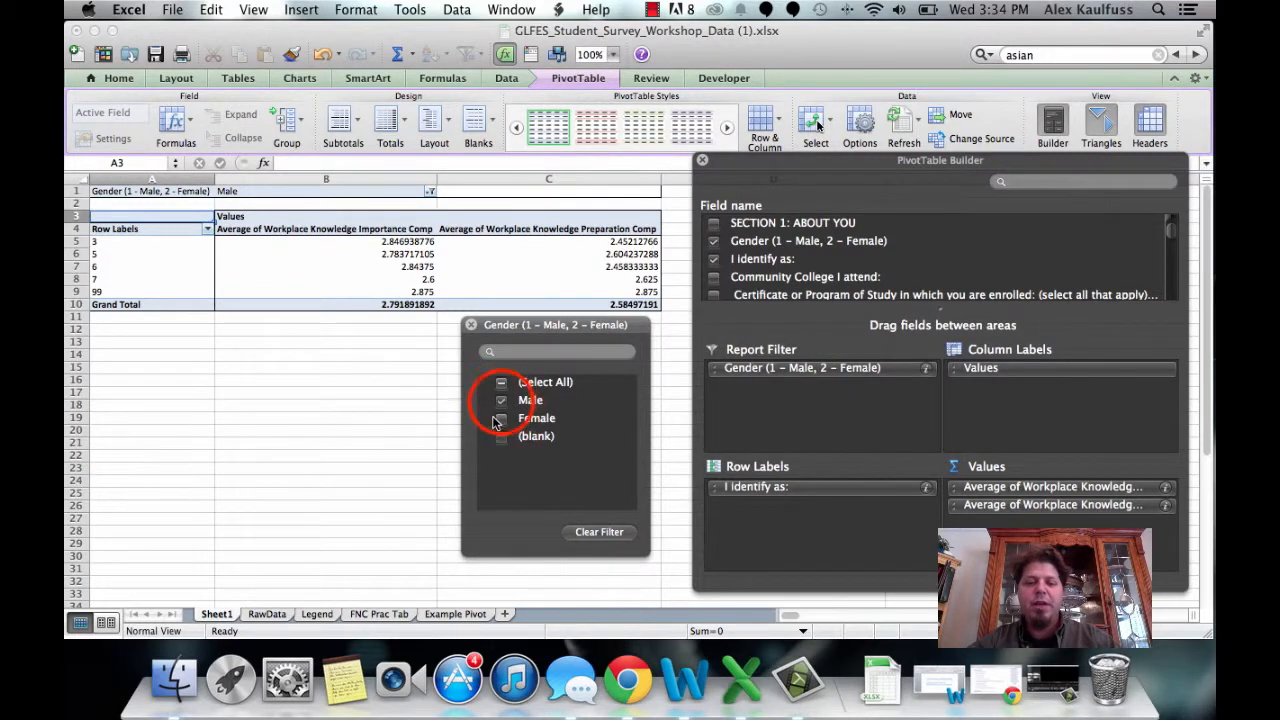
pyautogui.click(501, 420)
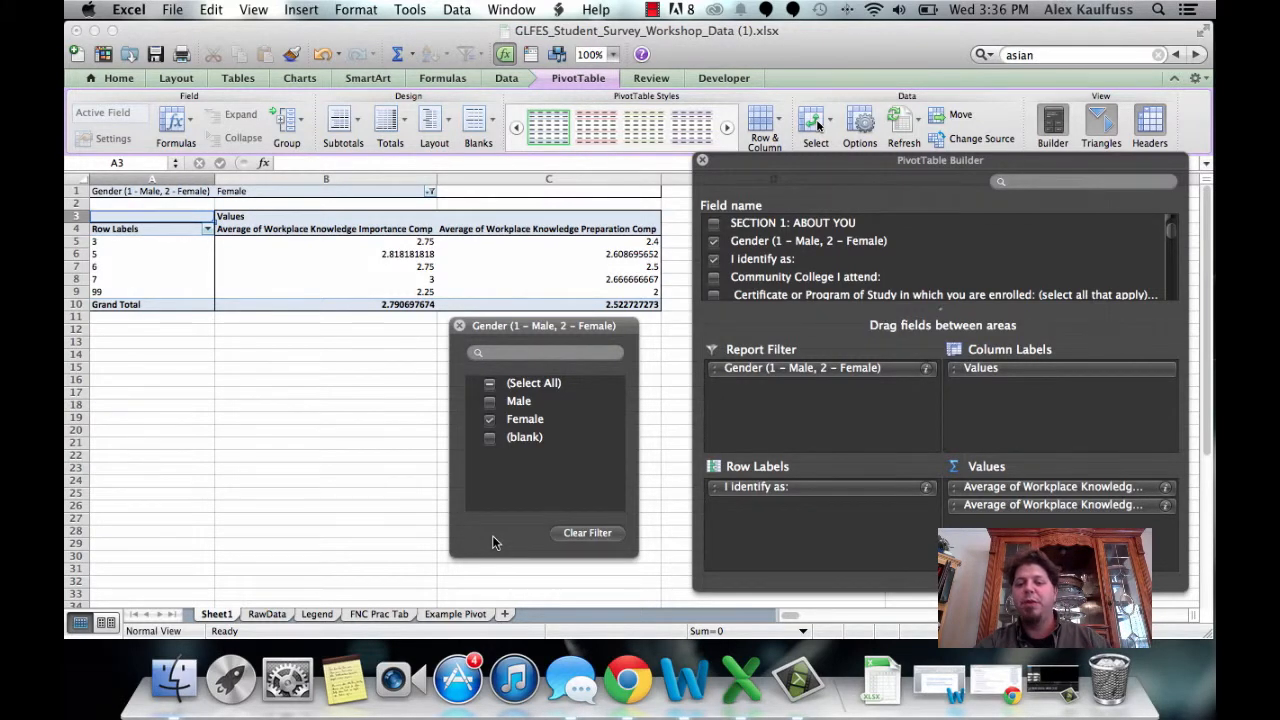
# Step: Reselect all gender values in the report filter and close the filter list
pyautogui.click(489, 383)
pyautogui.click(459, 326)
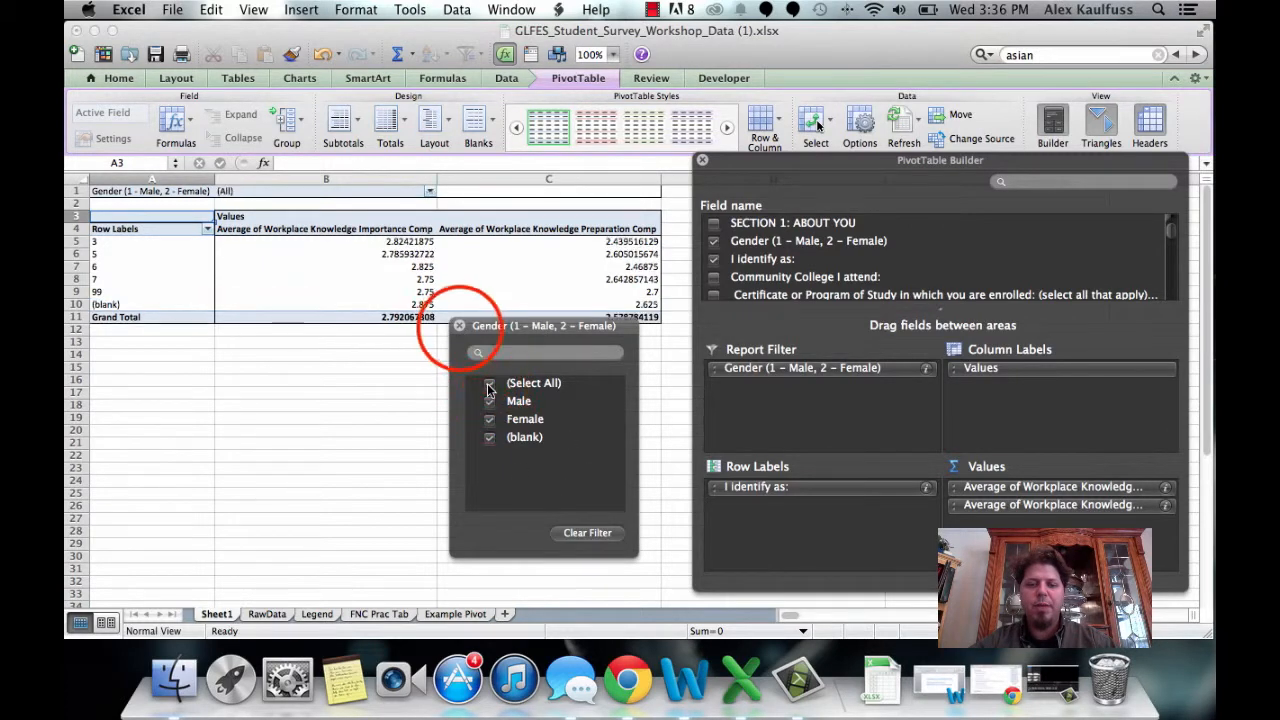